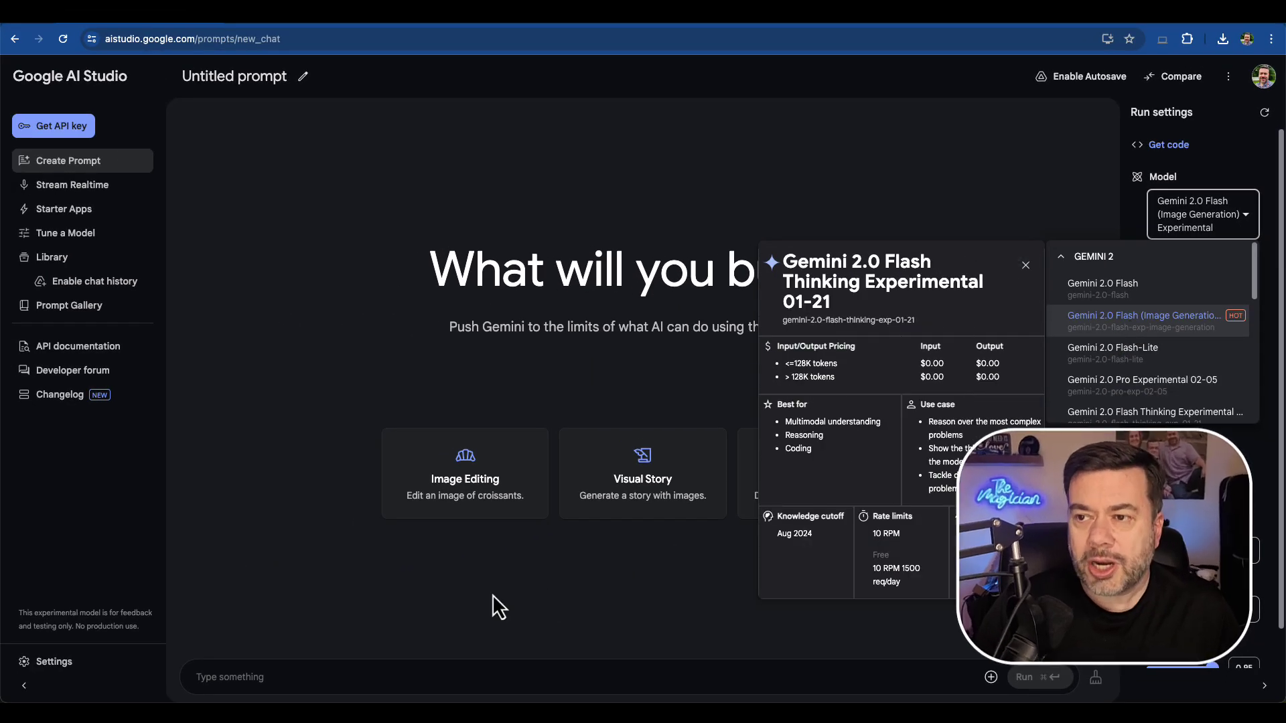
Generate an image from a prompt for a close-up, warm editorial portrait of a bearded male model in a textured knit sweater against a neutral background
{"action": "left_click", "coordinate": [492, 593]}
{"action": "left_click", "coordinate": [382, 677]}
{"action": "type", "text": "A close-up portrait of a male model wearing a textured knit sweater, clearly showing his face, neck, and upper torso at a slight angle. The model has well-groomed facial hair—neatly trimmed beard or stubble—and a calm, confident expression, looking slightly off-camera. Natural lighting highlights his facial features and the rich texture of the knit sweater, such as cable knit or ribbed patterns. The background is soft and neutral, ensuring the focus stays on the model’s face and the craftsmanship of the knitwear. The overall vibe is polished, warm, and editorial—perfect for fashion or lifestyle imagery."}
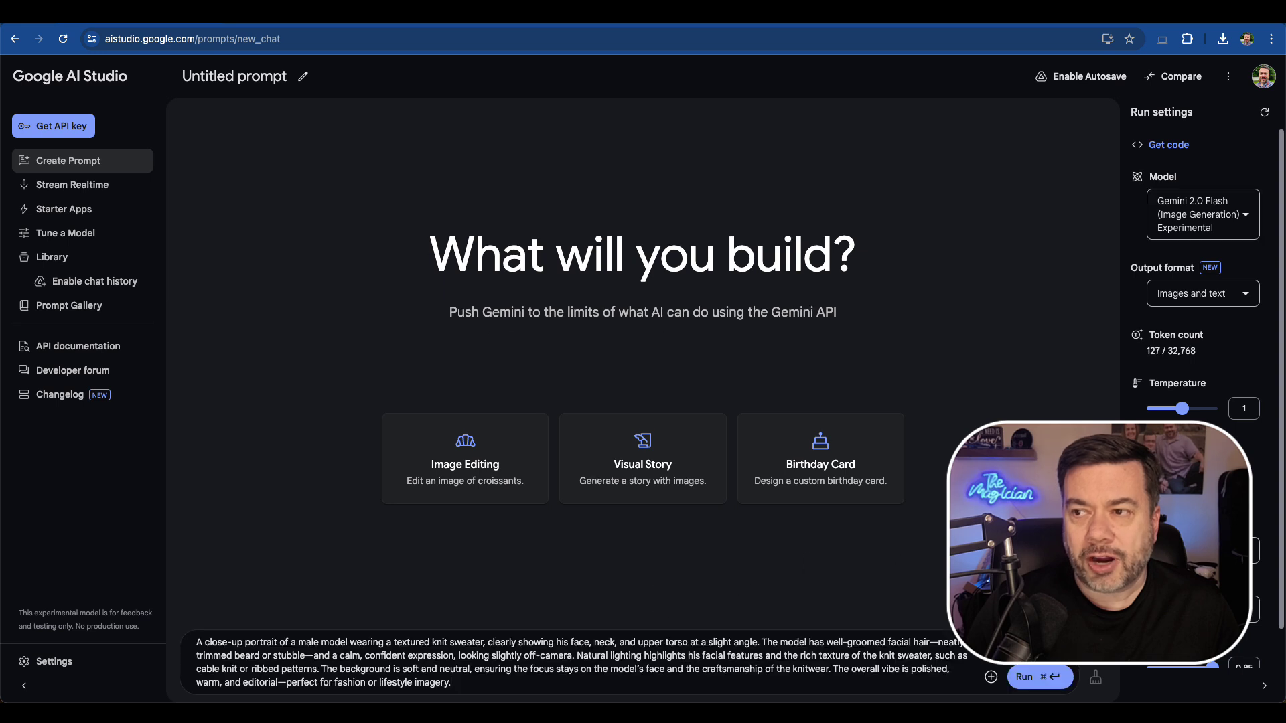
{"action": "left_click", "coordinate": [1045, 680]}
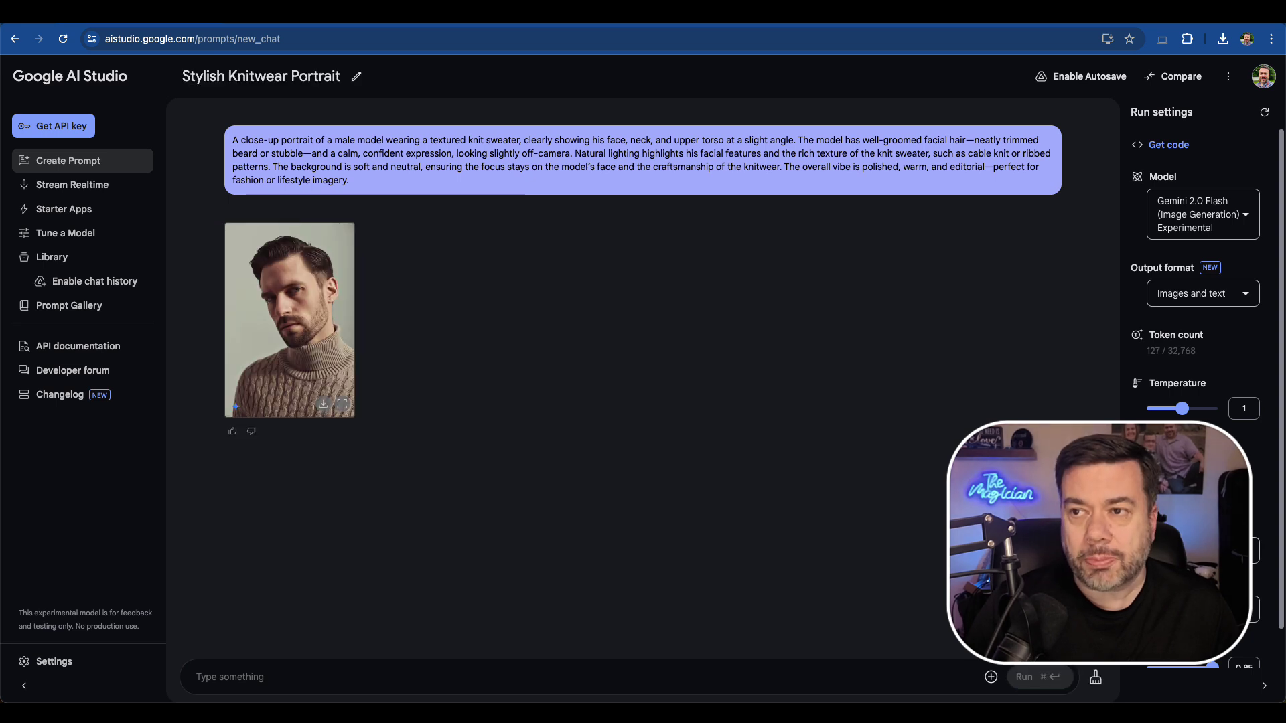
Enlarge the generated portrait and download it to the Downloads folder as man_portrait.jpeg
{"action": "left_click", "coordinate": [341, 407]}
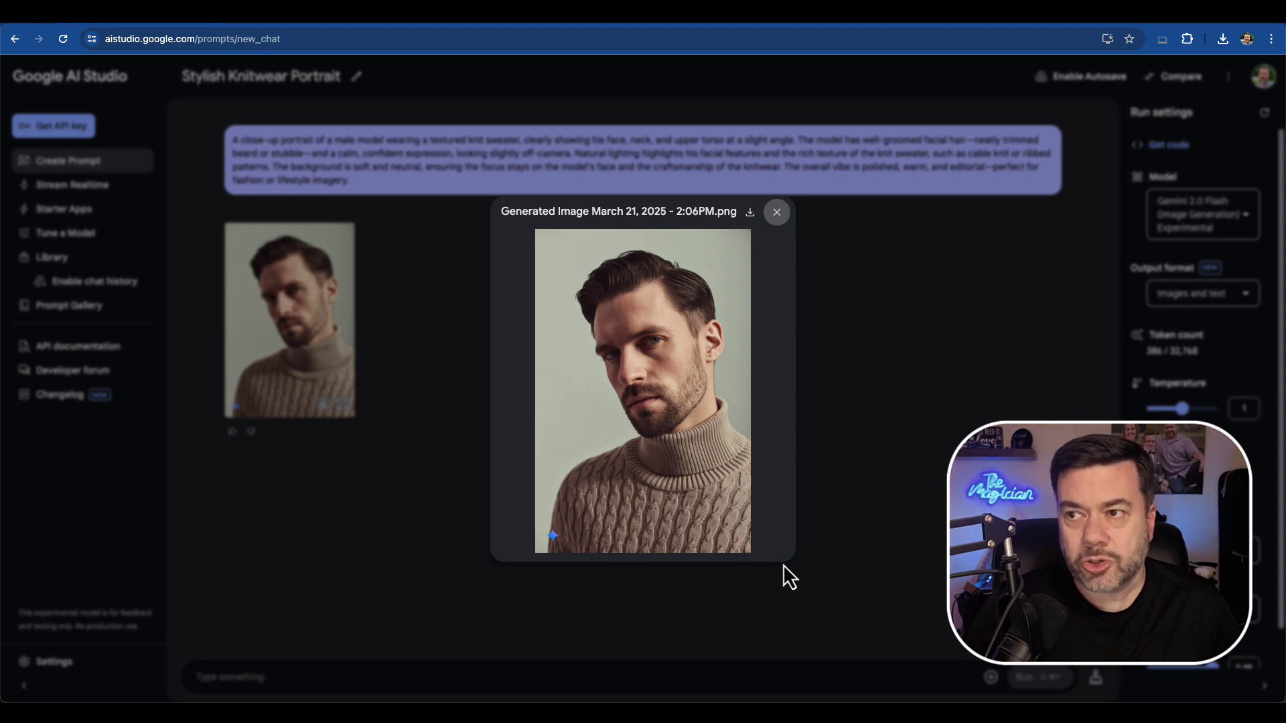
{"action": "left_click", "coordinate": [750, 213]}
{"action": "type", "text": "m"}
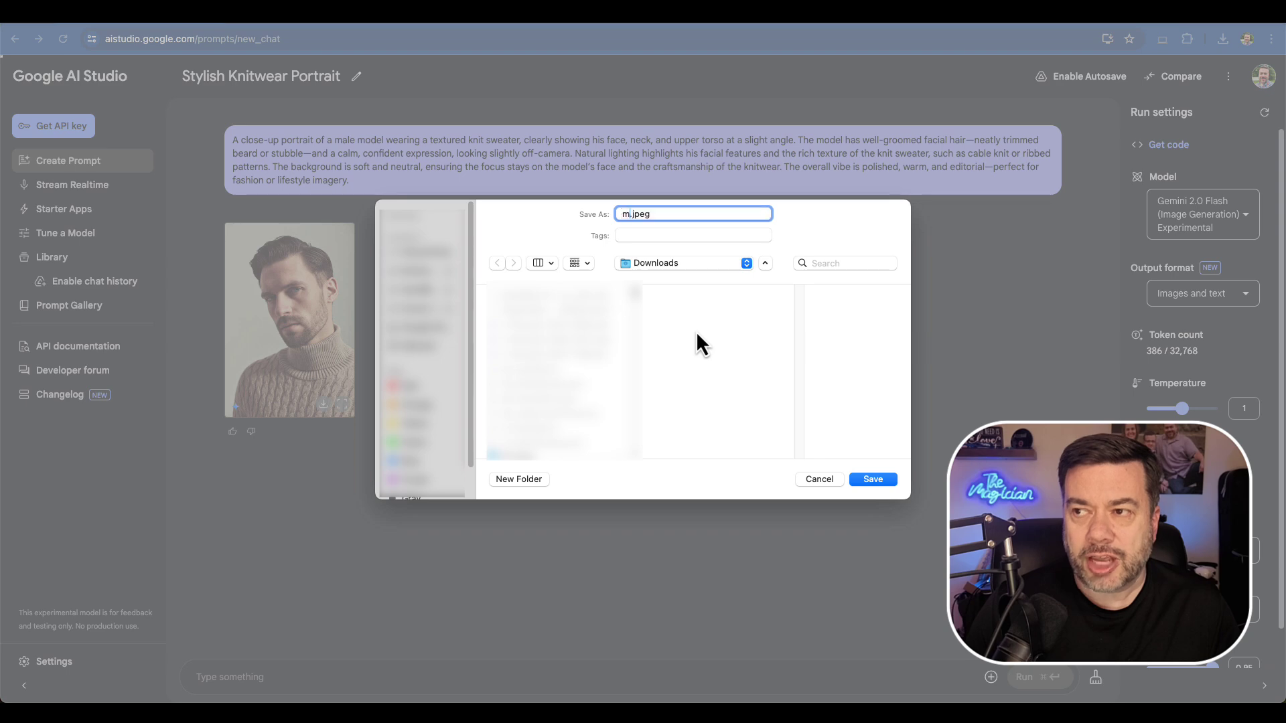
{"action": "type", "text": "an_"}
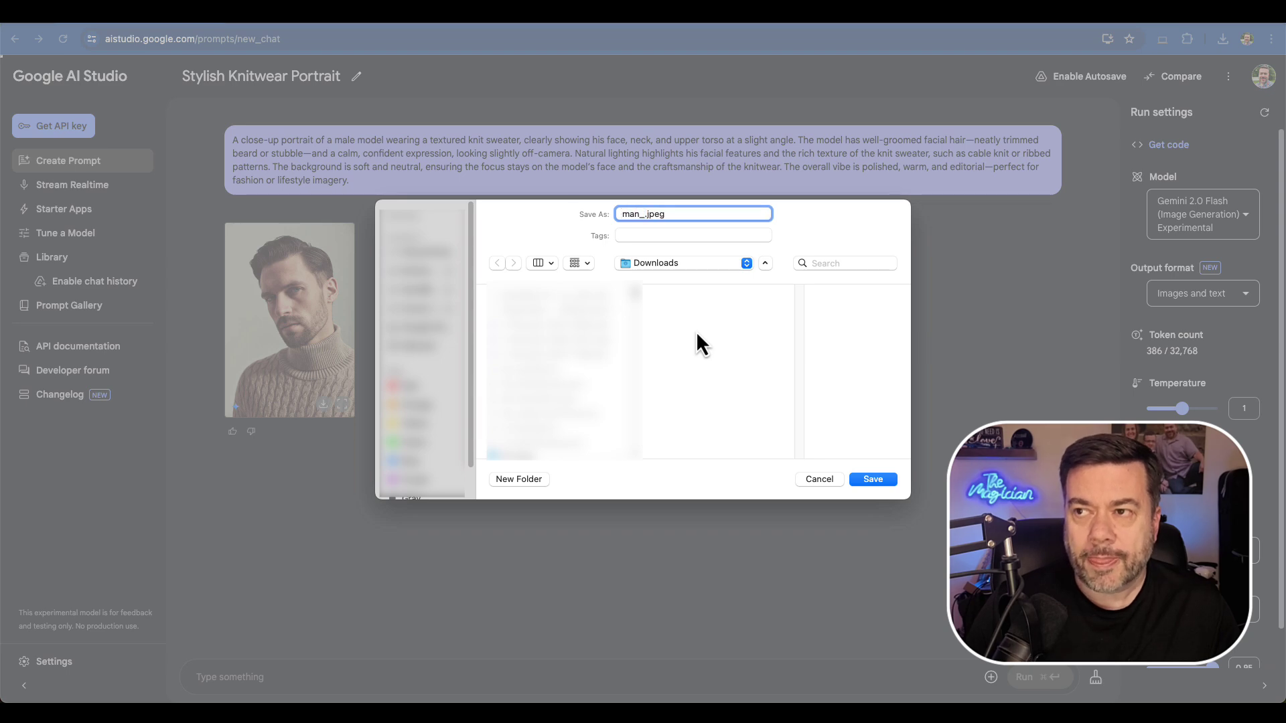
{"action": "type", "text": "portrait"}
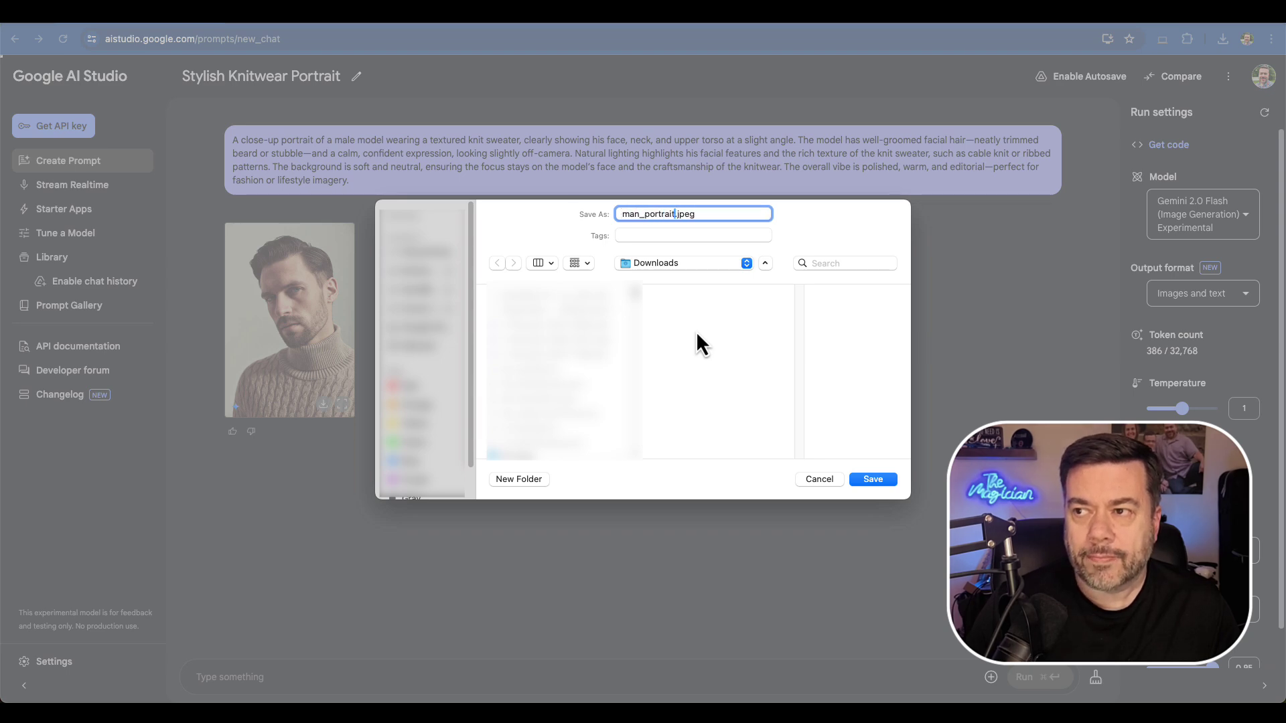
{"action": "left_click", "coordinate": [872, 479]}
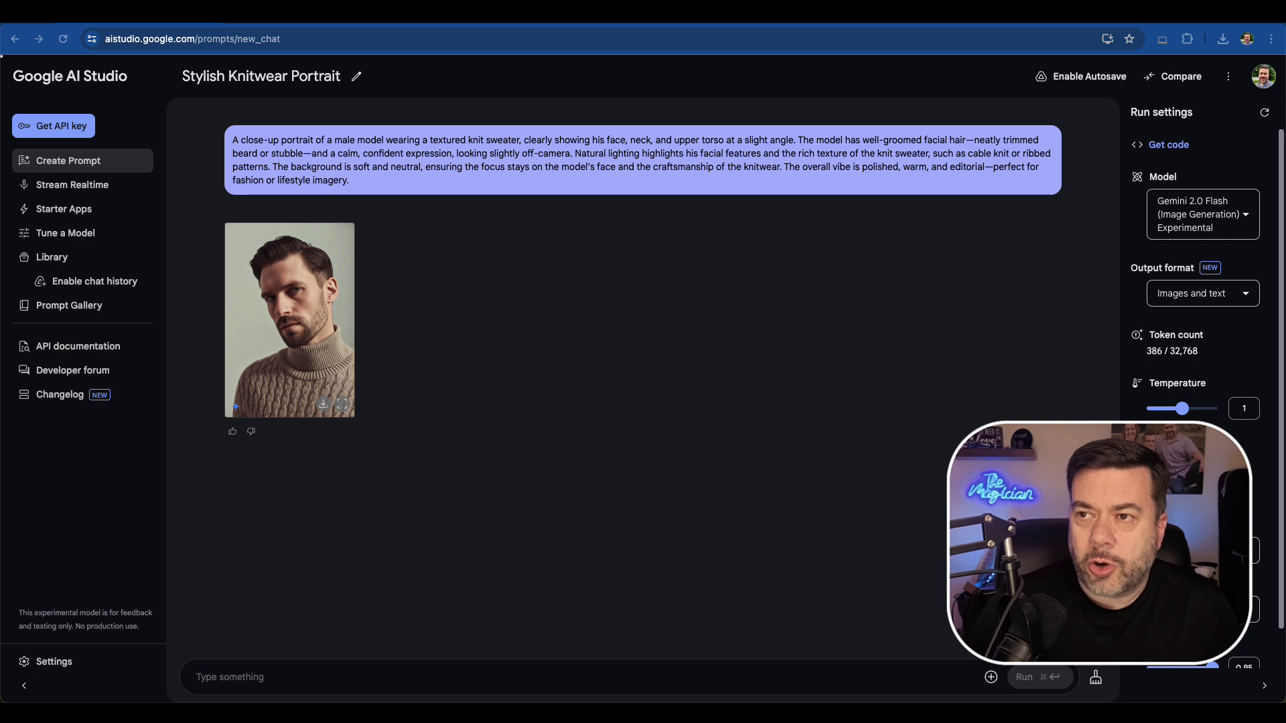
Open the downloaded man_portrait.jpeg in Preview and check its file details and pixel dimensions
{"action": "left_click_drag", "start_coordinate": [0, 63], "coordinate": [435, 54]}
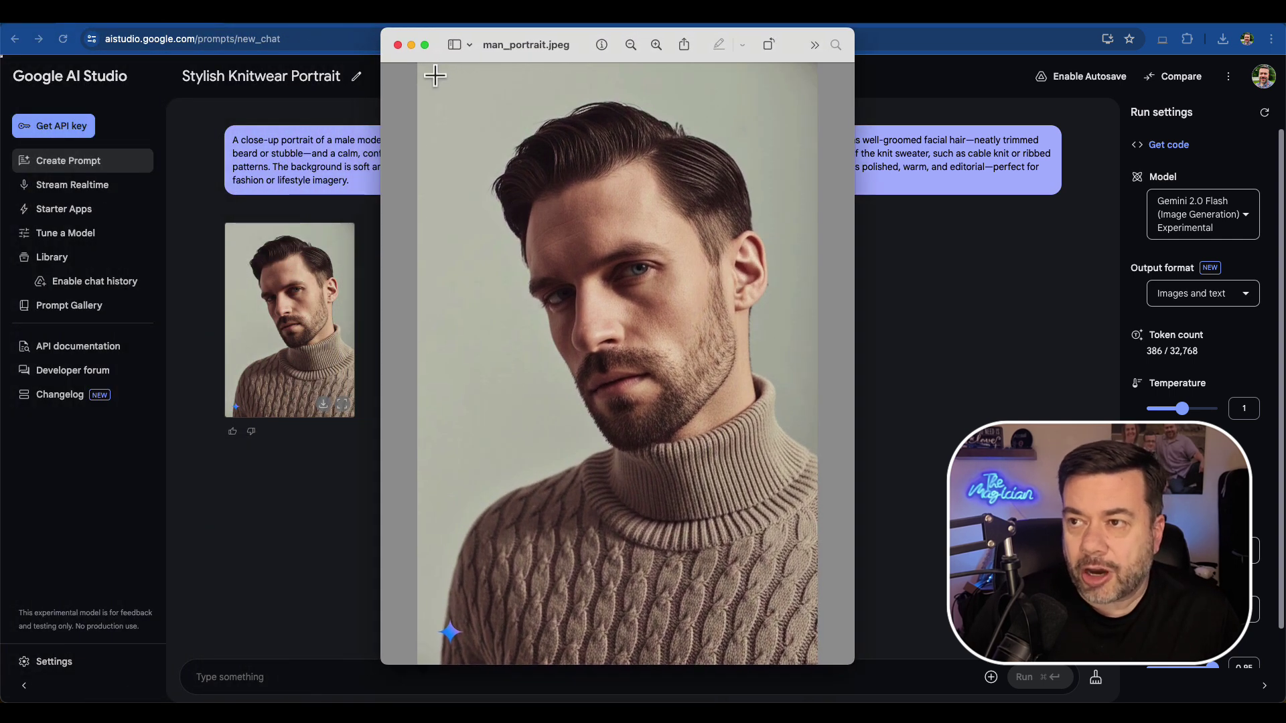
{"action": "left_click", "coordinate": [602, 45]}
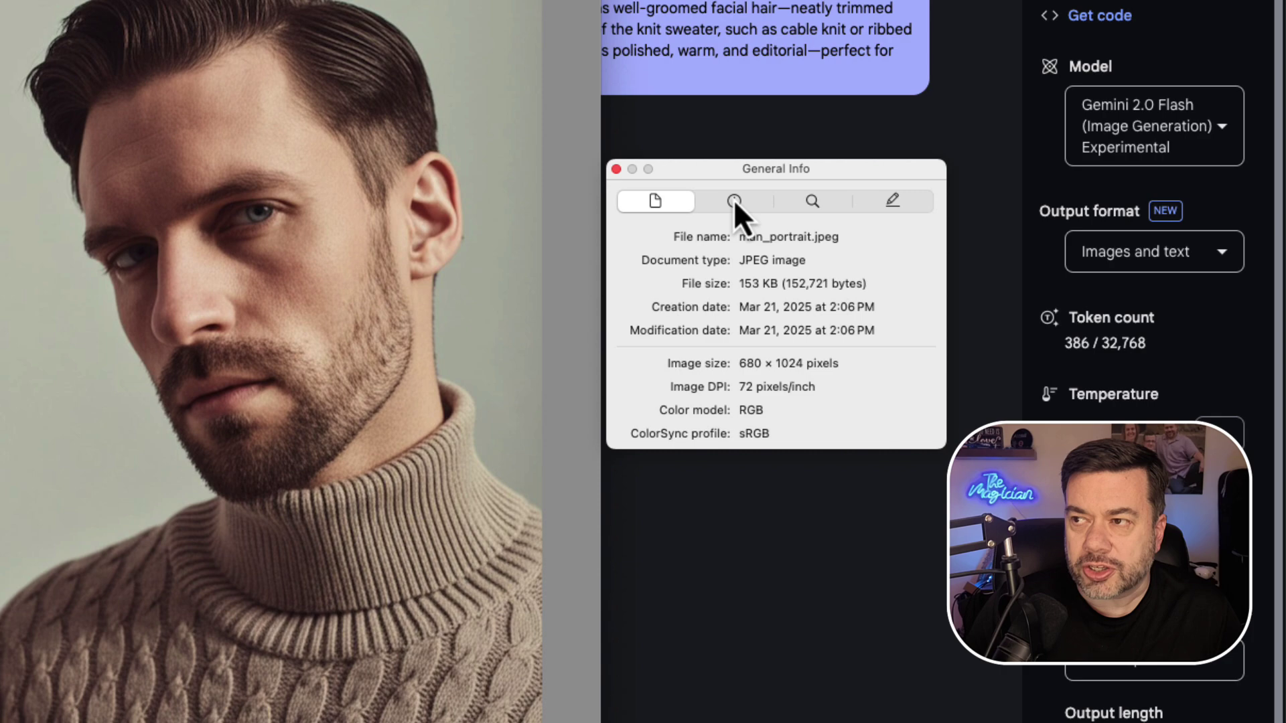
{"action": "left_click", "coordinate": [675, 183]}
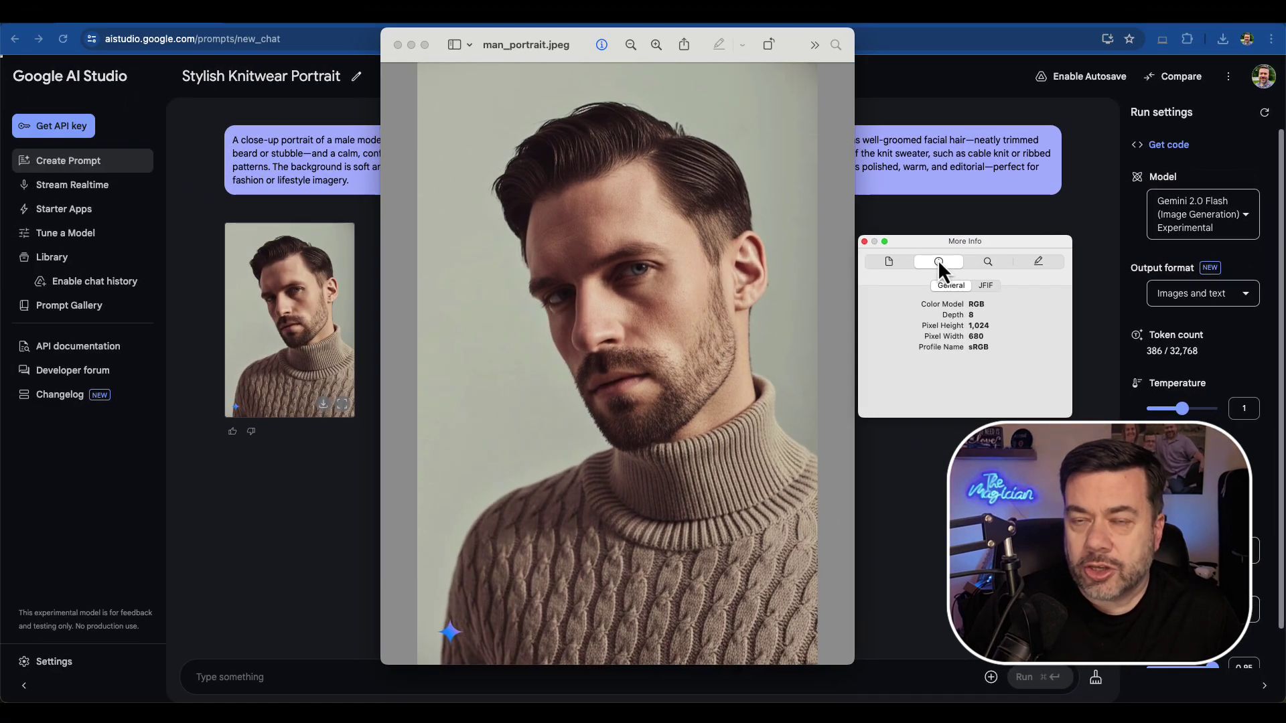
{"action": "left_click", "coordinate": [891, 261]}
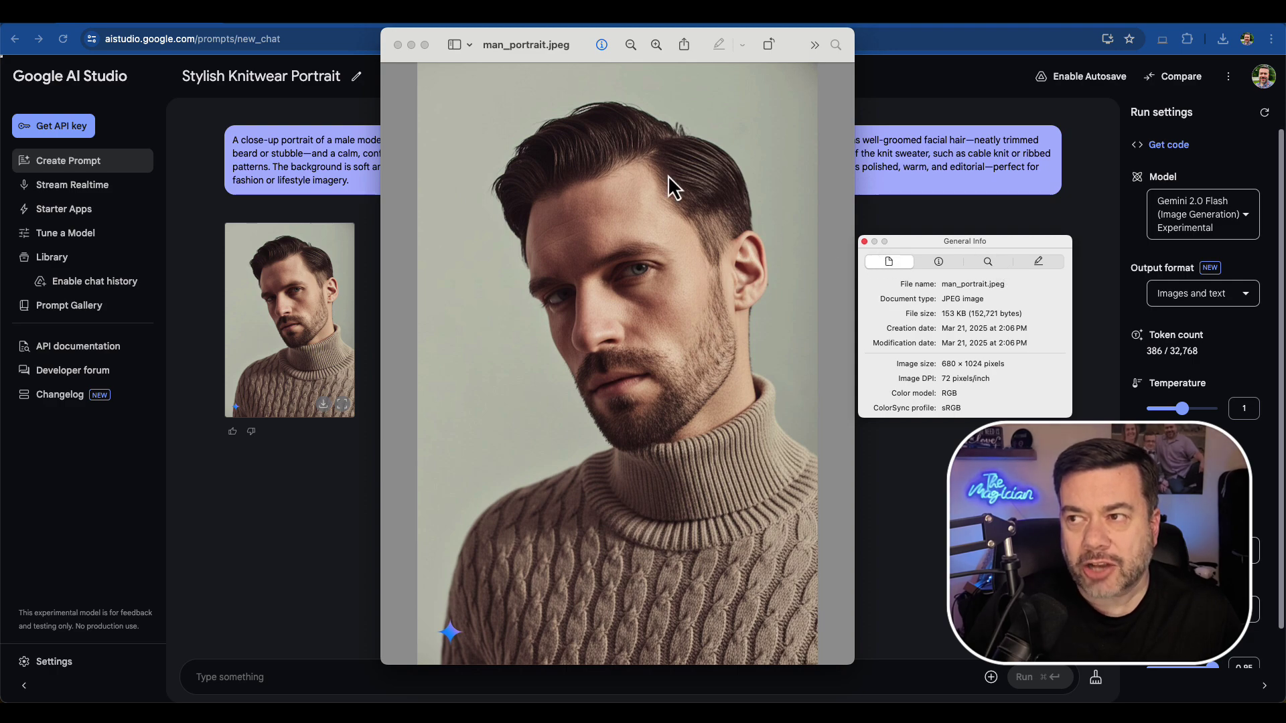
Zoom in on the portrait and examine the image quality of the face, beard and sweater knit
{"action": "left_click", "coordinate": [656, 45]}
{"action": "left_click", "coordinate": [653, 45]}
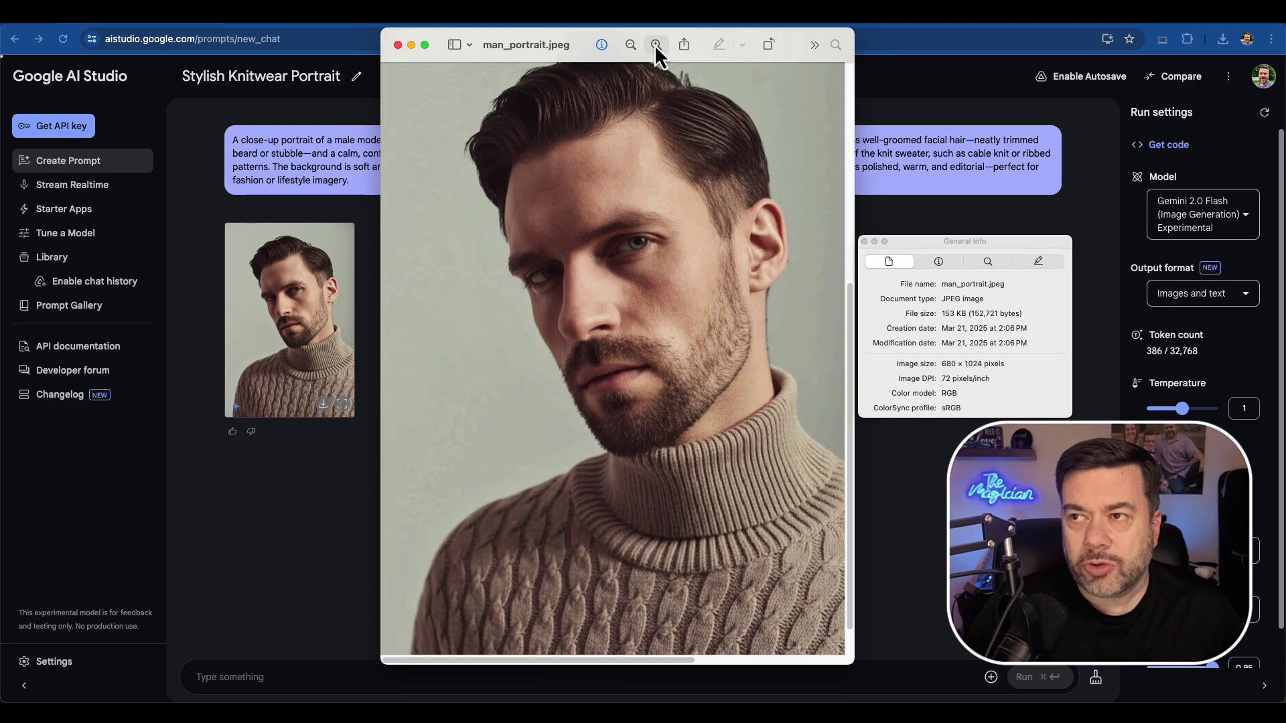
{"action": "left_click", "coordinate": [653, 44]}
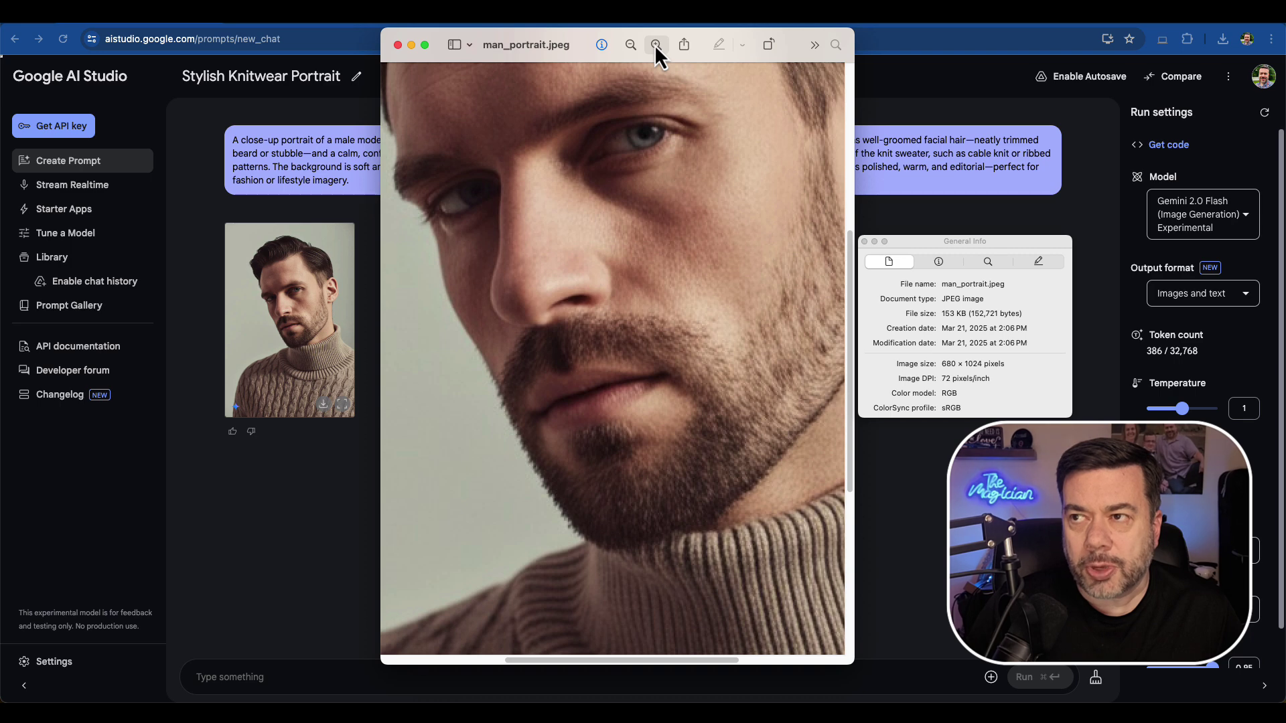
{"action": "left_click", "coordinate": [653, 44]}
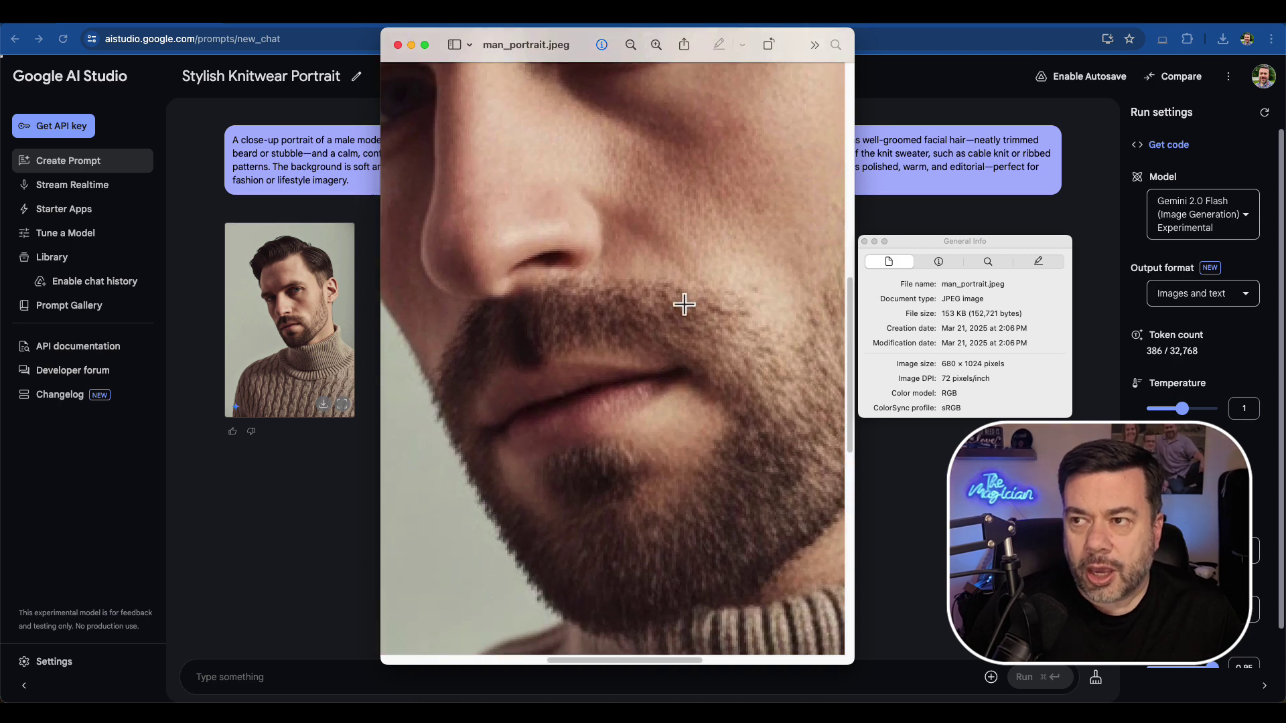
{"action": "scroll", "coordinate": [684, 304], "scroll_direction": "down", "scroll_amount": 5}
{"action": "scroll", "coordinate": [683, 304], "scroll_direction": "down", "scroll_amount": 5}
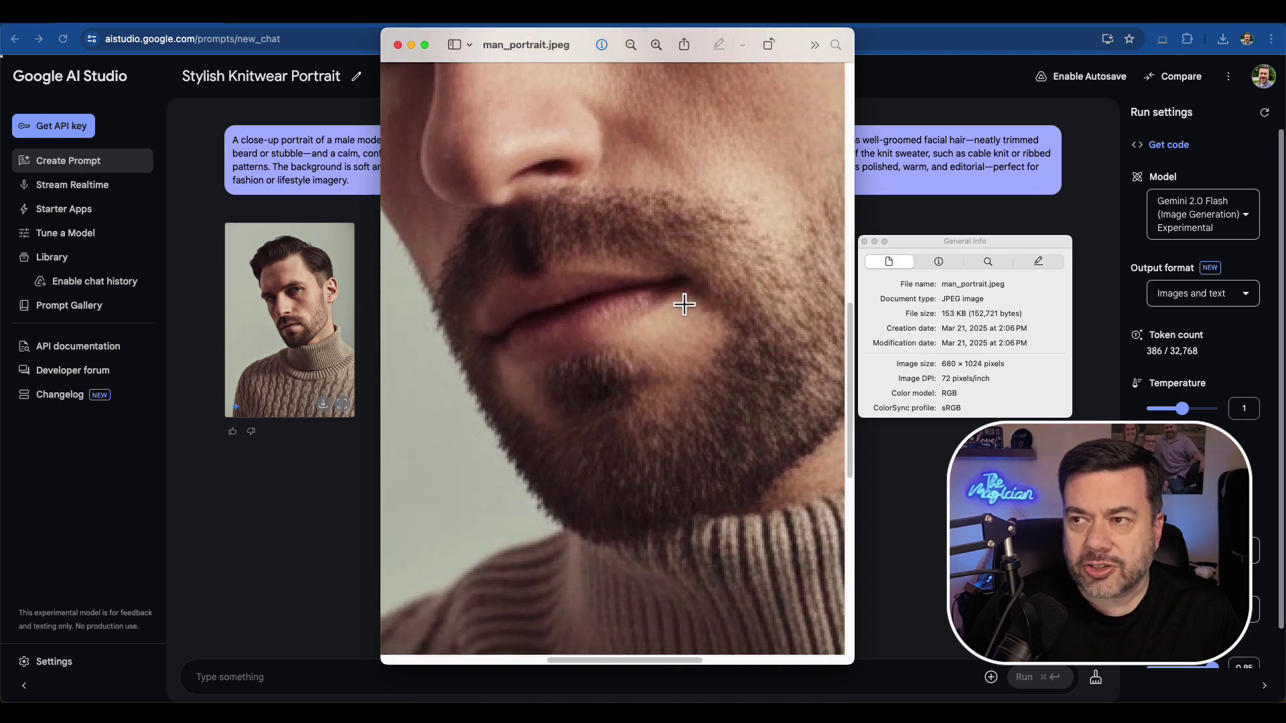
{"action": "scroll", "coordinate": [683, 304], "scroll_direction": "down", "scroll_amount": 10}
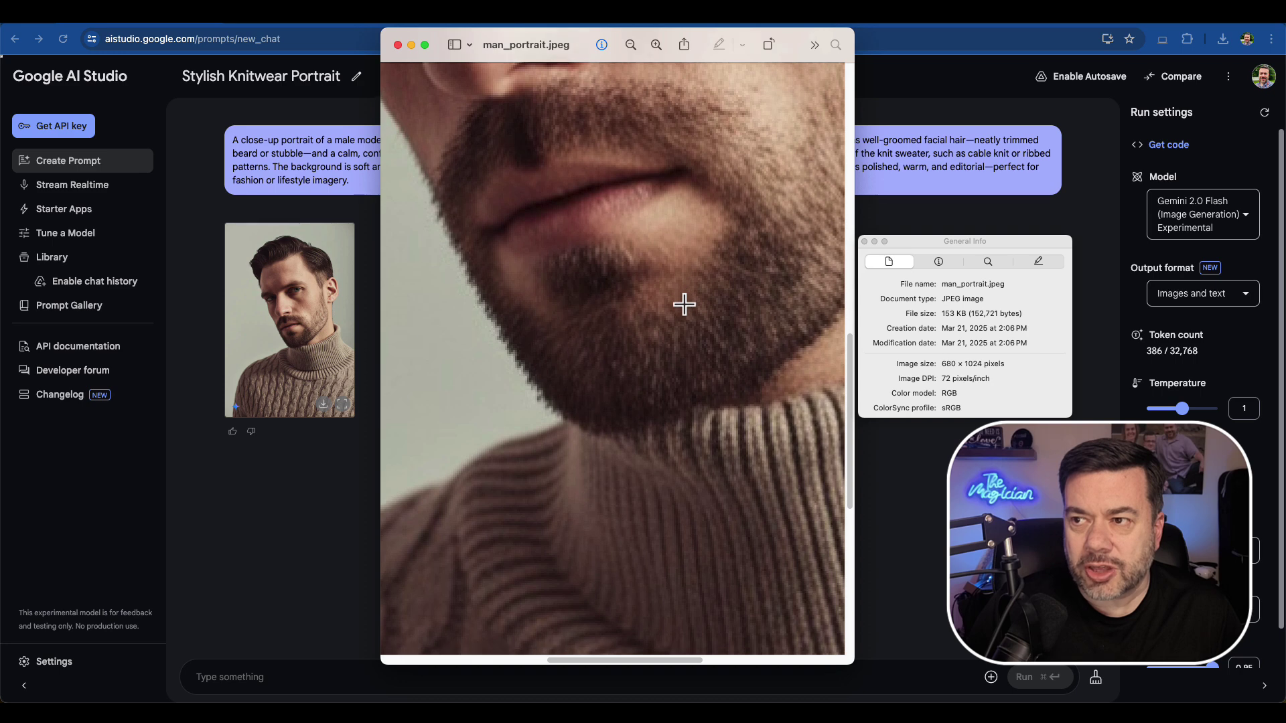
{"action": "scroll", "coordinate": [684, 305], "scroll_direction": "down", "scroll_amount": 4}
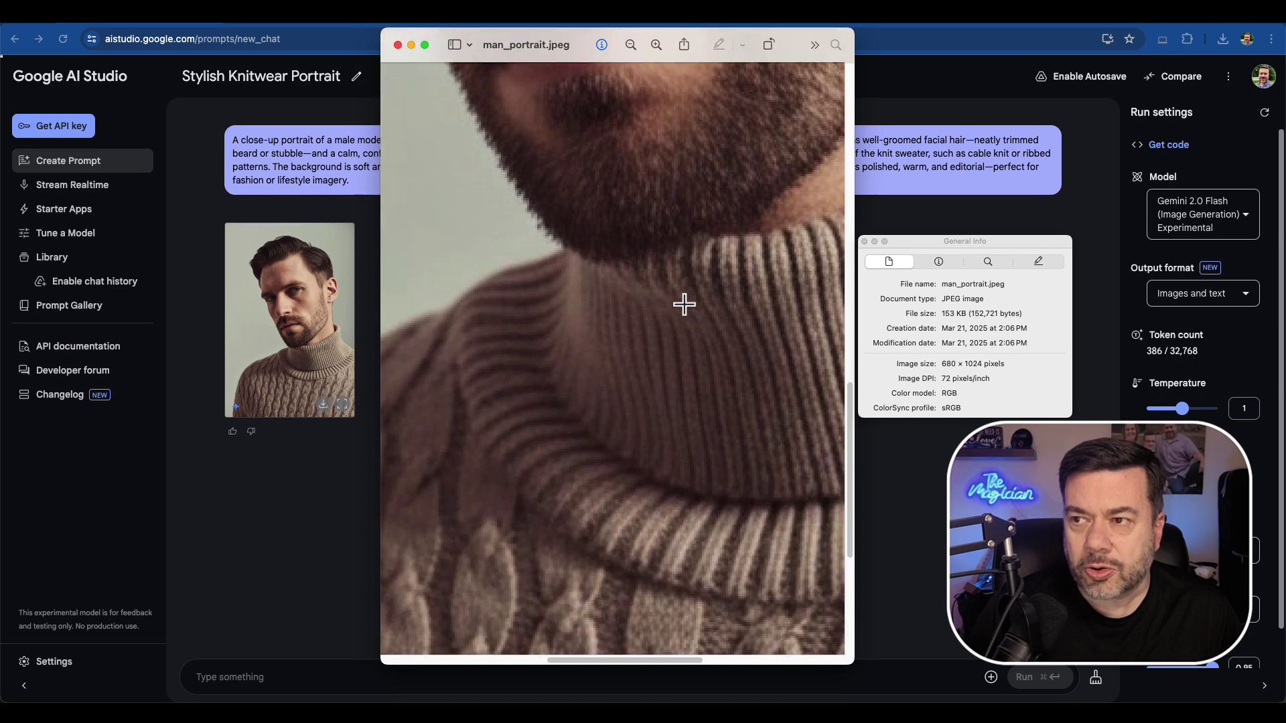
{"action": "scroll", "coordinate": [684, 305], "scroll_direction": "down", "scroll_amount": 7}
{"action": "scroll", "coordinate": [683, 304], "scroll_direction": "down", "scroll_amount": 15}
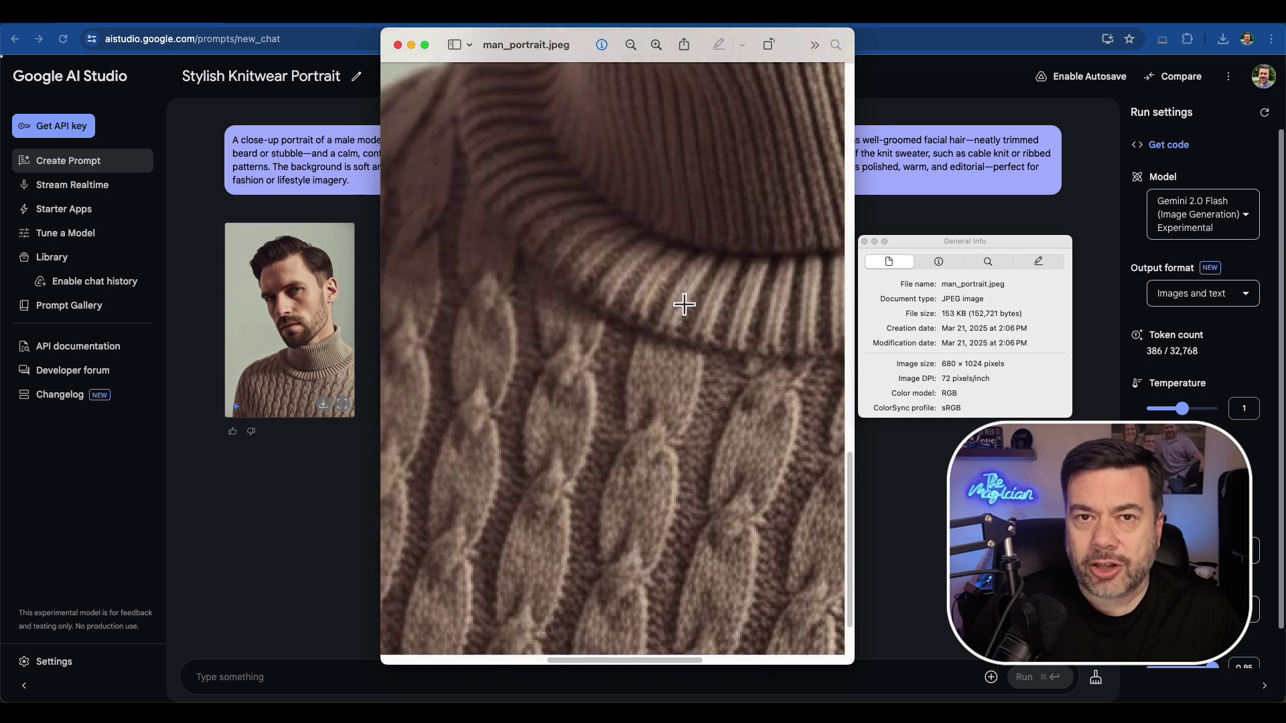
{"action": "scroll", "coordinate": [684, 305], "scroll_direction": "down", "scroll_amount": 6}
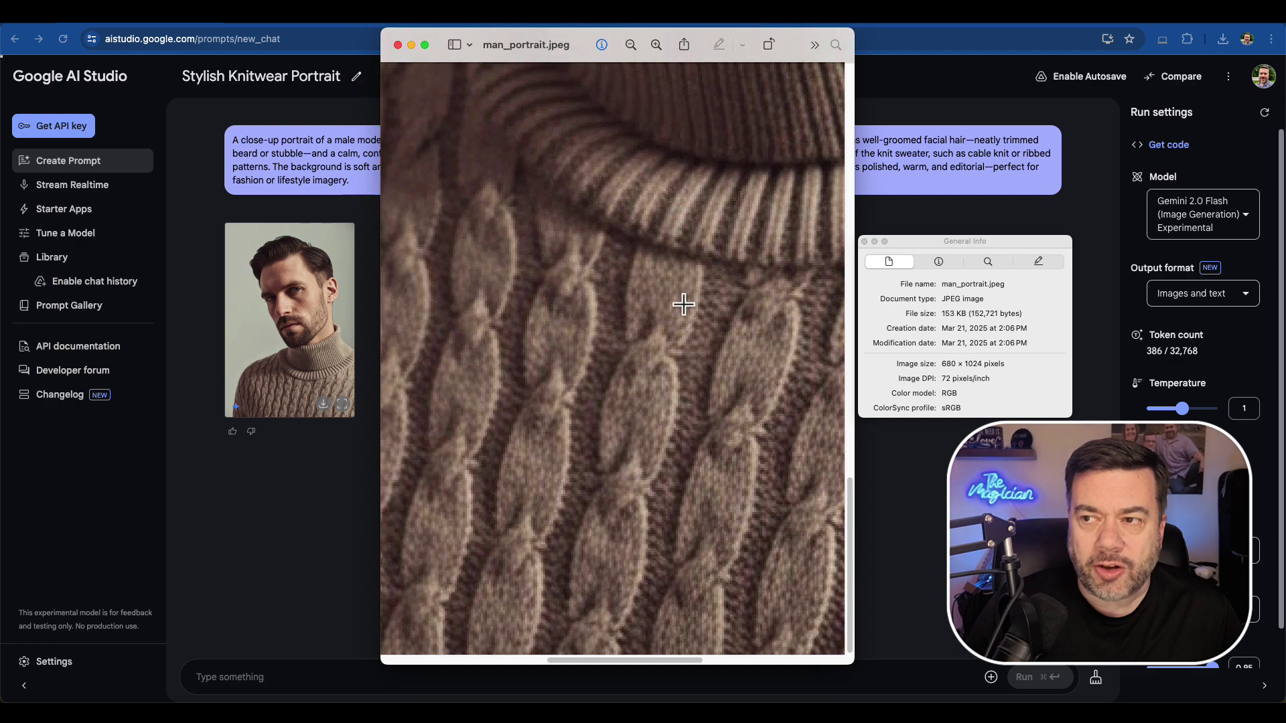
Inspect the zoomed portrait from the sweater collar up to the eyes and hairline, and leave the close-up view
{"action": "scroll", "coordinate": [684, 305], "scroll_direction": "up", "scroll_amount": 20}
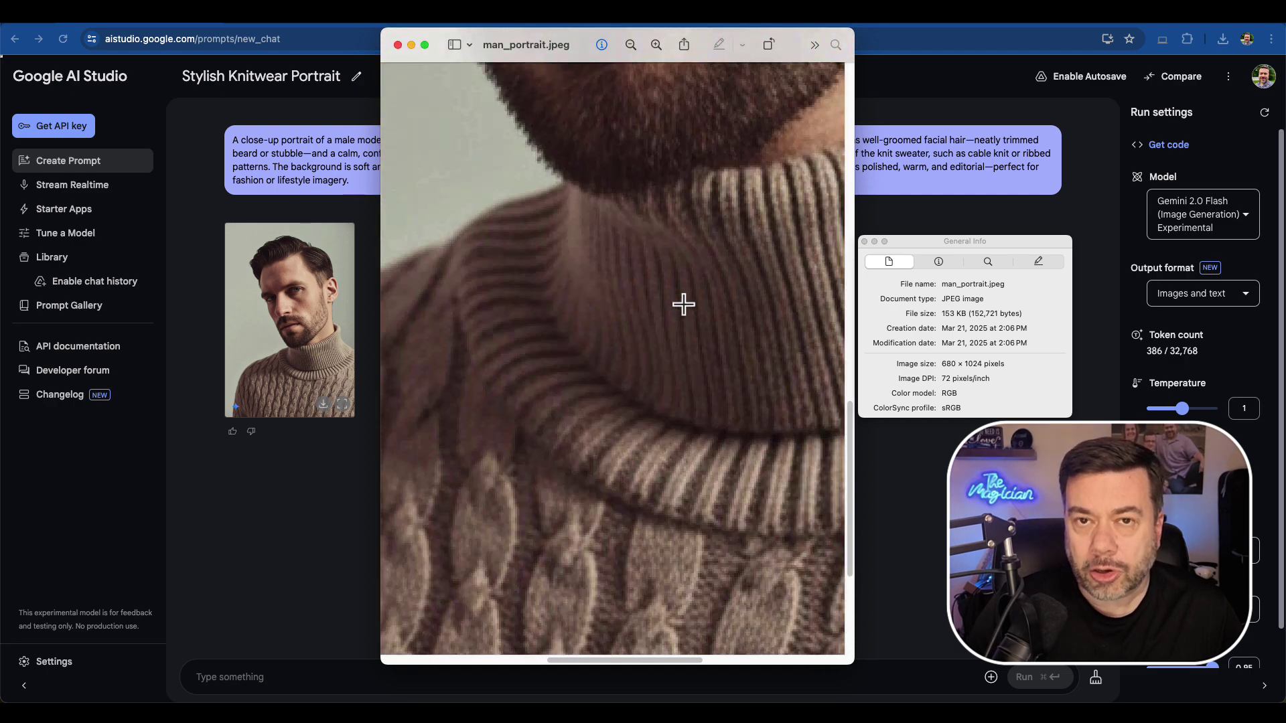
{"action": "scroll", "coordinate": [684, 305], "scroll_direction": "up", "scroll_amount": 15}
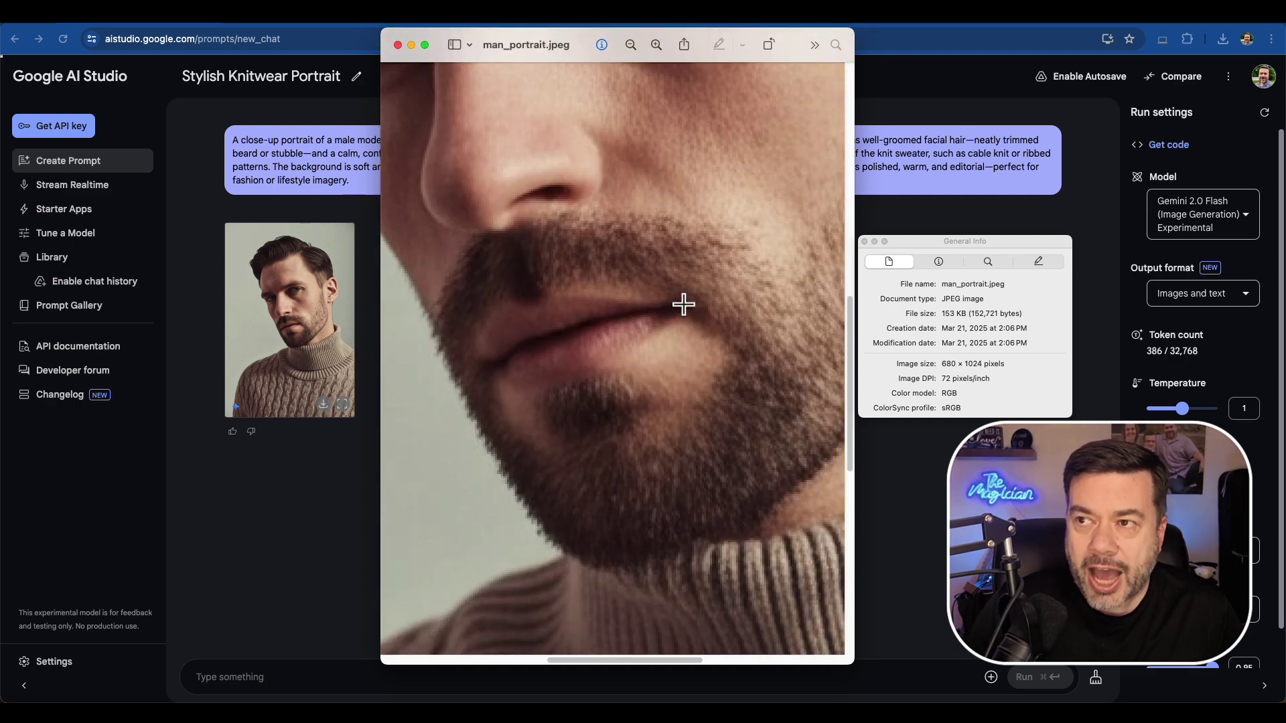
{"action": "scroll", "coordinate": [683, 304], "scroll_direction": "up", "scroll_amount": 15}
{"action": "scroll", "coordinate": [684, 305], "scroll_direction": "up", "scroll_amount": 20}
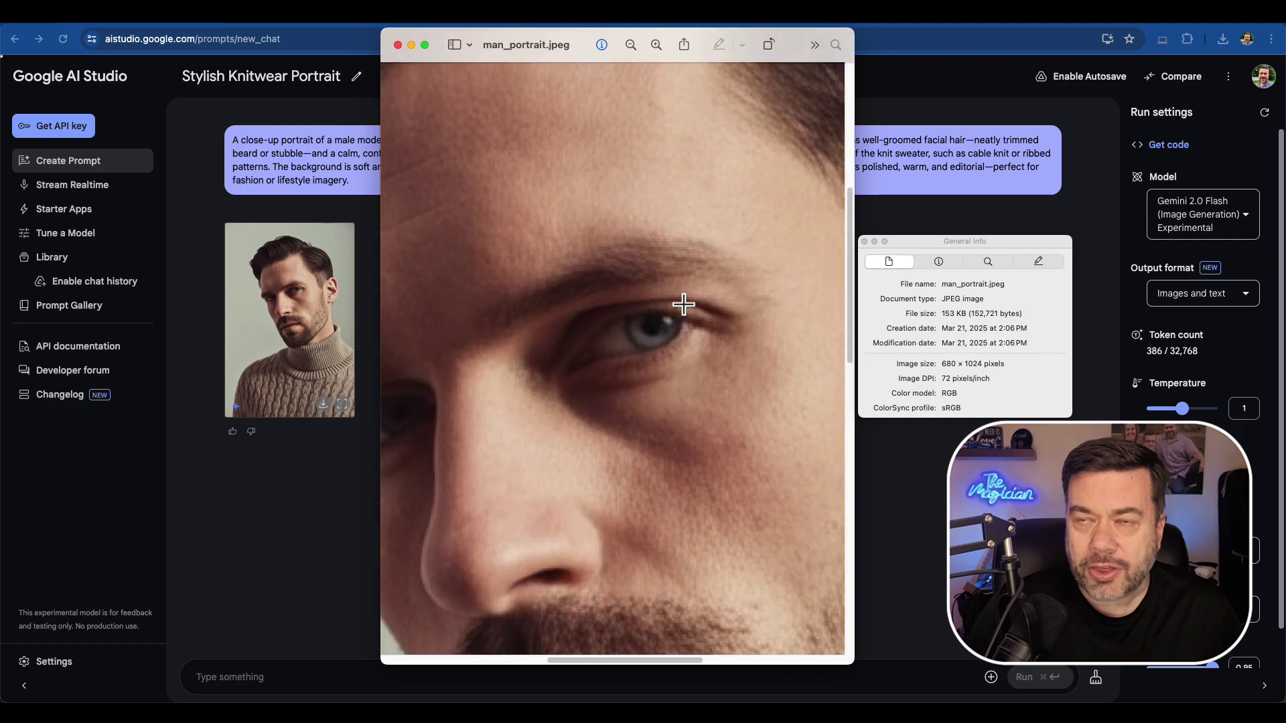
{"action": "scroll", "coordinate": [684, 304], "scroll_direction": "up", "scroll_amount": 8}
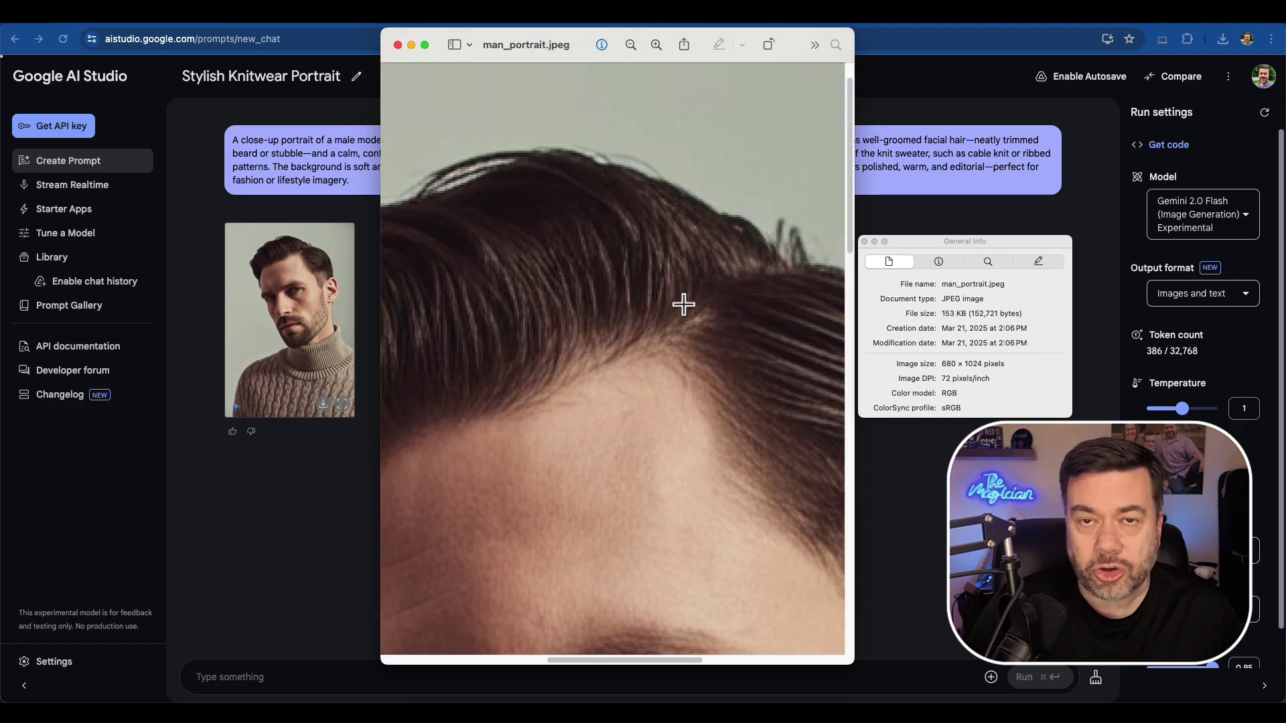
{"action": "scroll", "coordinate": [683, 305], "scroll_direction": "up", "scroll_amount": 5}
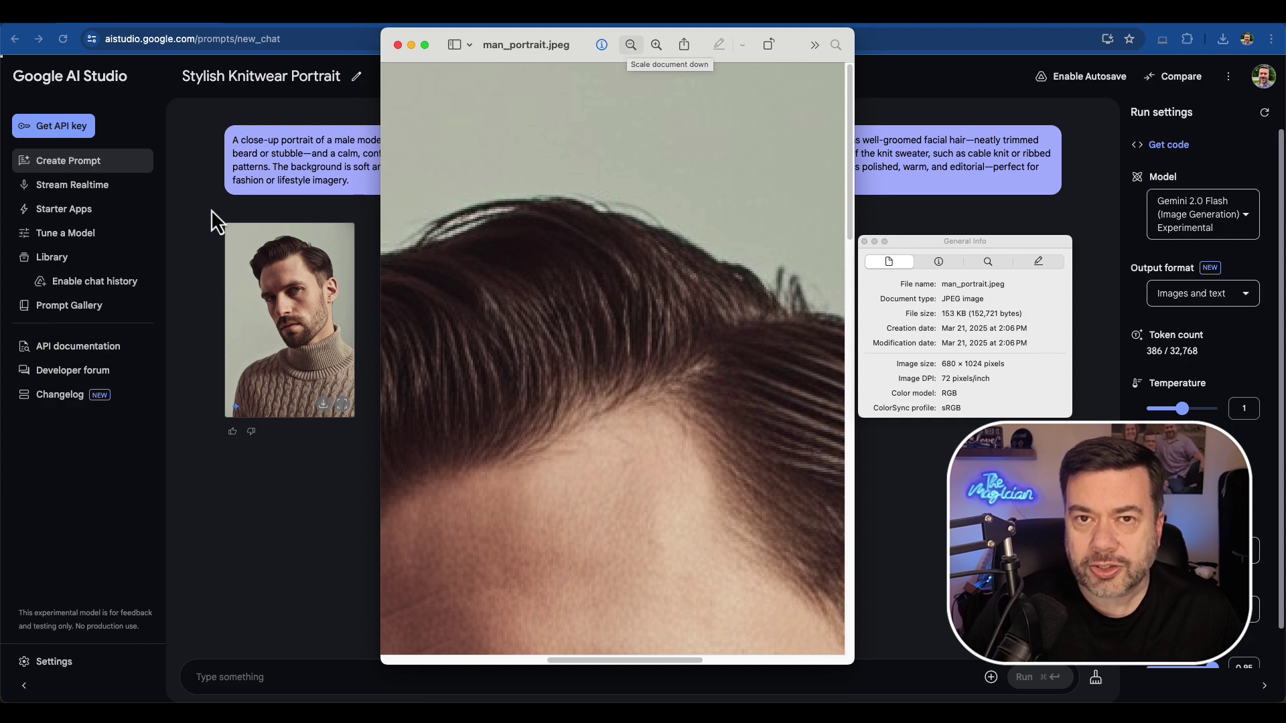
{"action": "key", "text": "super+0"}
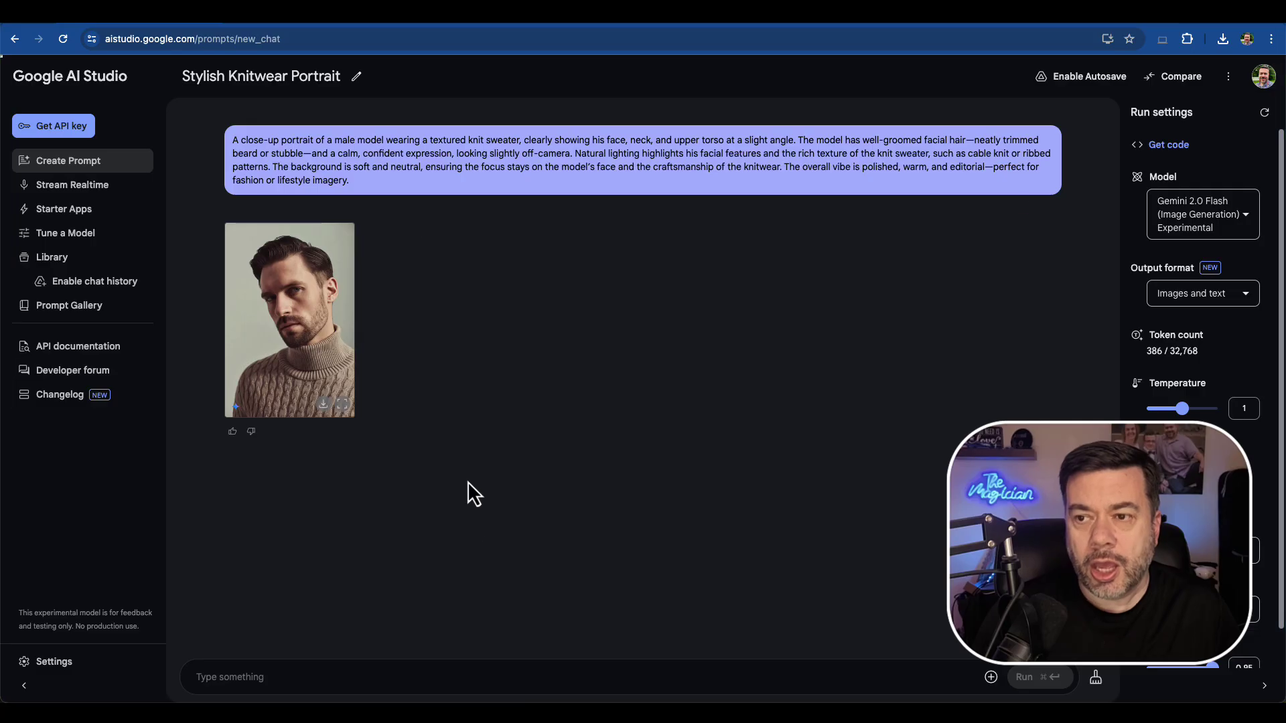
Switch to iLoveIMG, load man_portrait.jpeg into the Upscale Image tool and set the size multiplier to 4x
{"action": "left_click", "coordinate": [310, 26]}
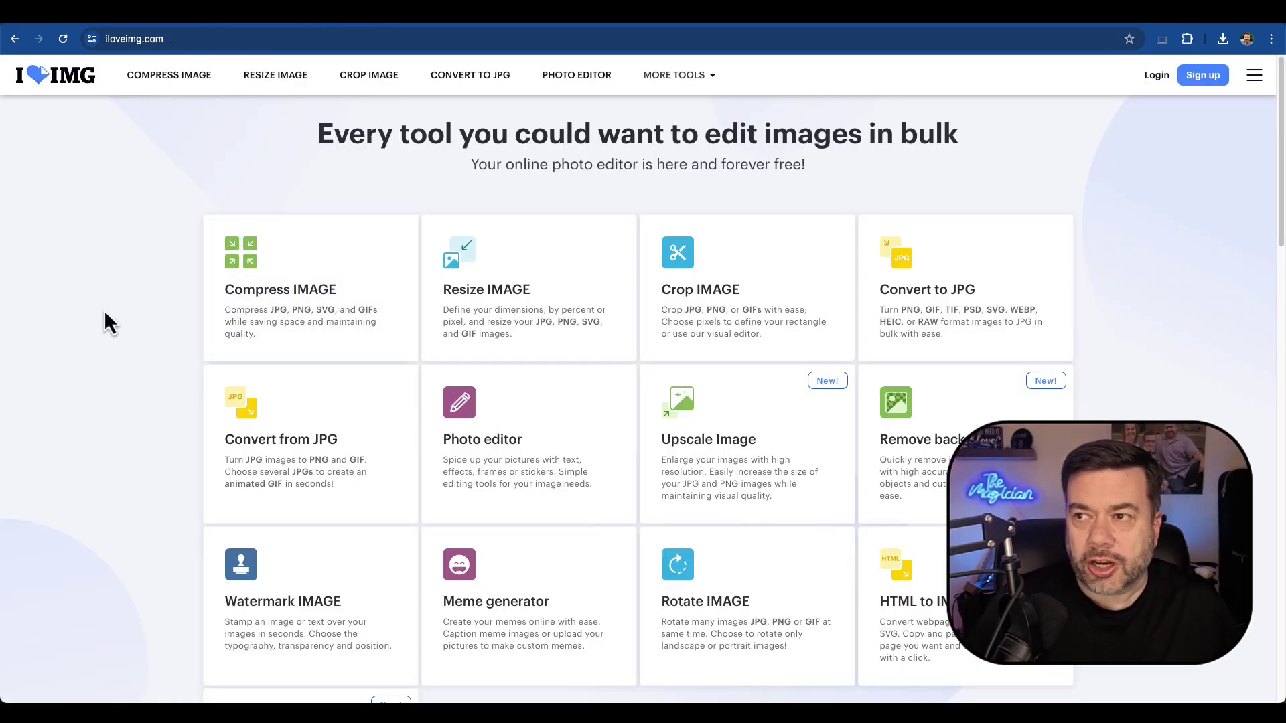
{"action": "left_click", "coordinate": [695, 432]}
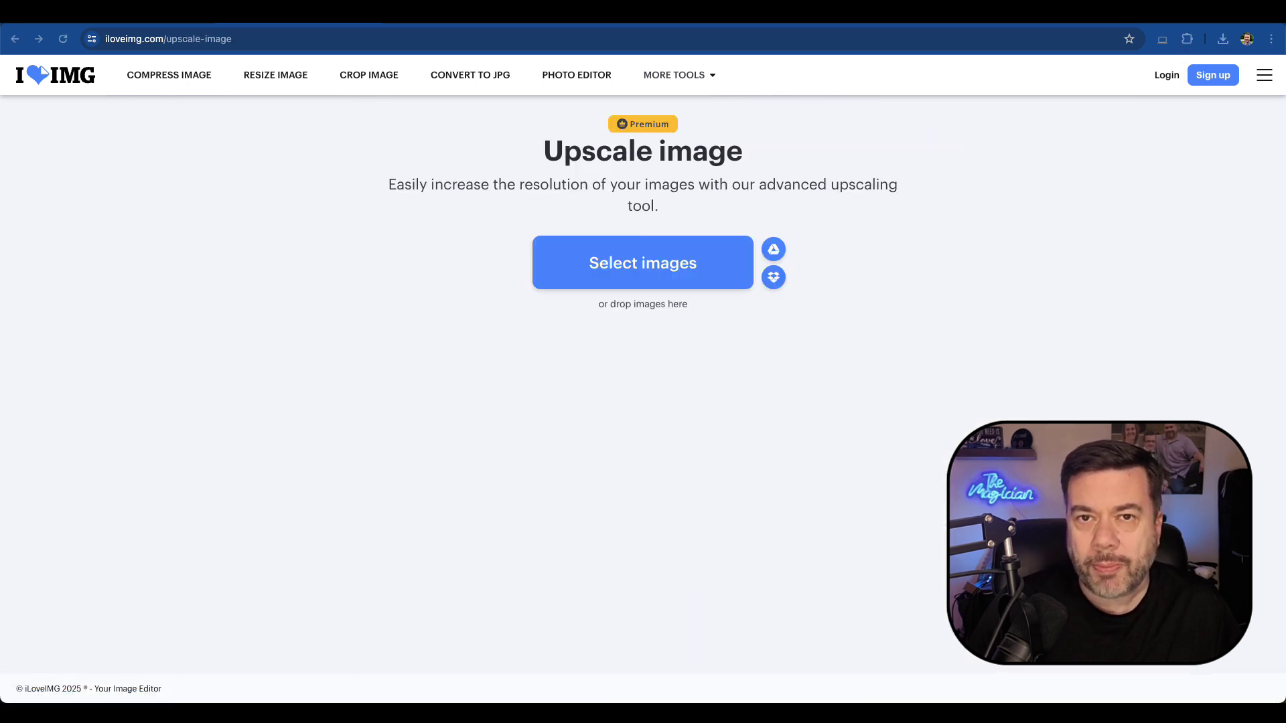
{"action": "left_click_drag", "start_coordinate": [0, 287], "coordinate": [661, 287]}
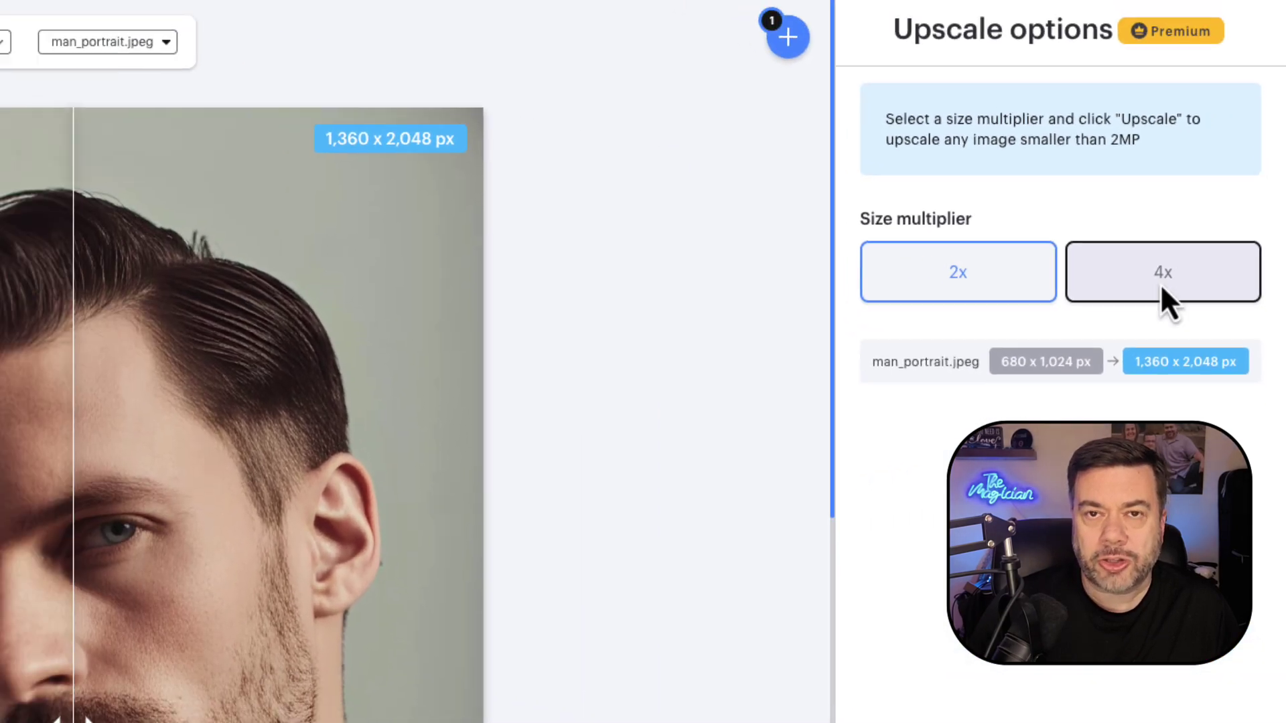
{"action": "left_click", "coordinate": [1098, 298]}
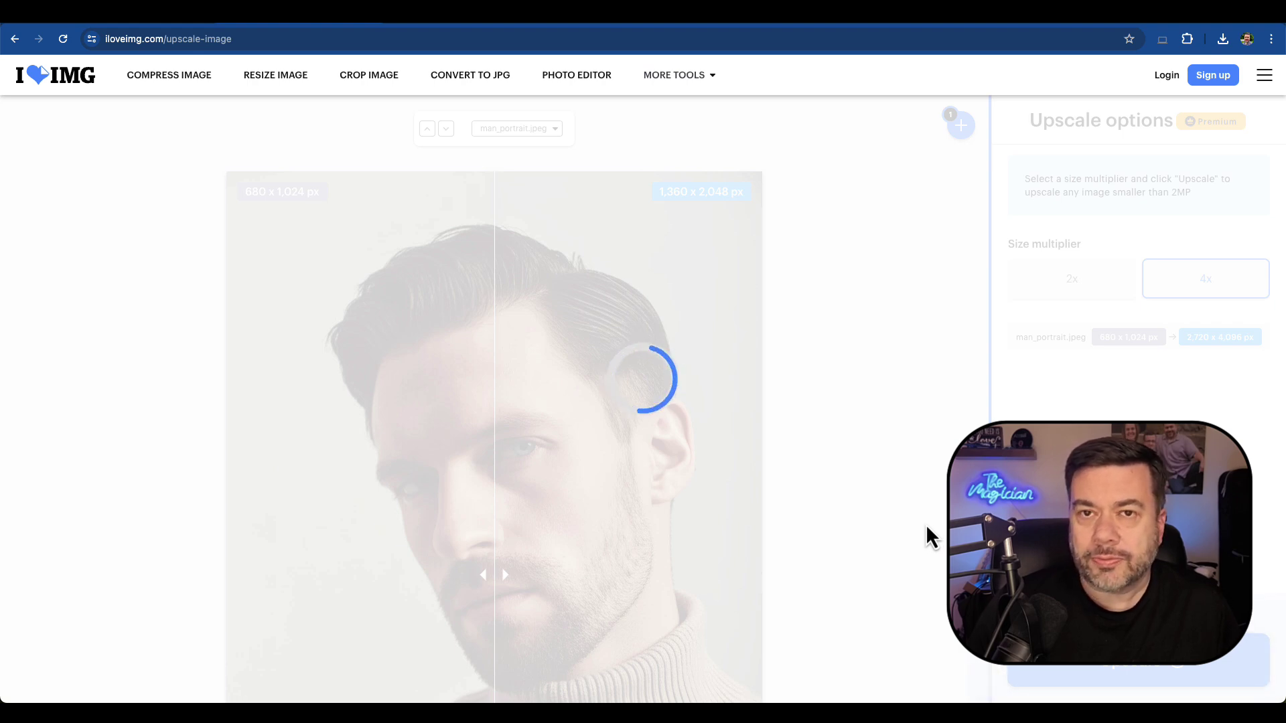
Compare the original and 4x upscaled preview across the sweater, face and hair using the before/after divider
{"action": "scroll", "coordinate": [670, 275], "scroll_direction": "down", "scroll_amount": 5}
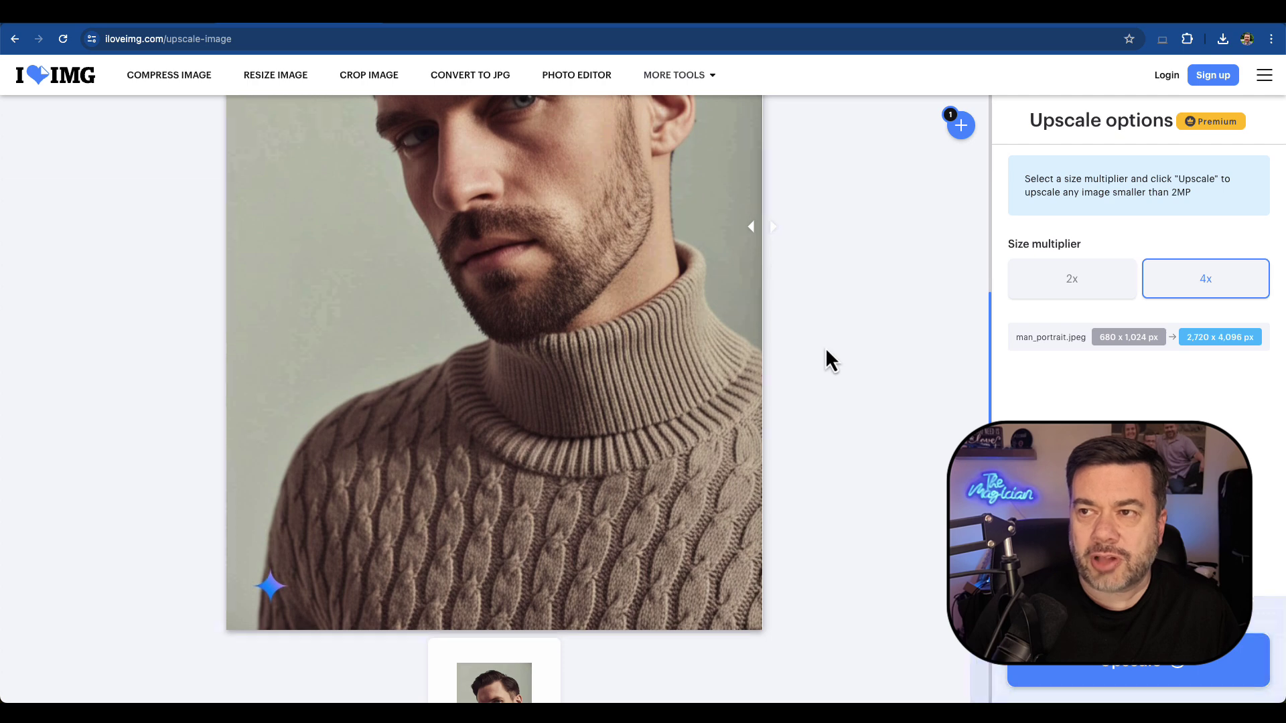
{"action": "scroll", "coordinate": [828, 359], "scroll_direction": "down", "scroll_amount": 2}
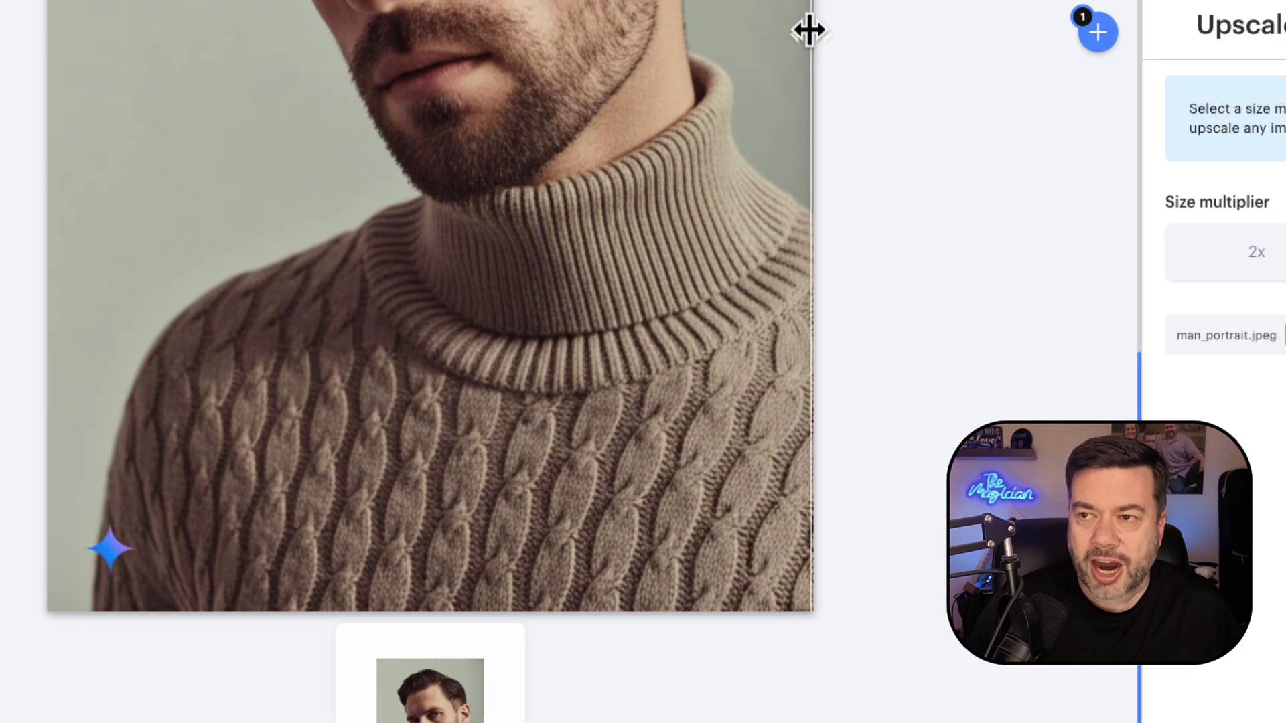
{"action": "left_click_drag", "start_coordinate": [806, 29], "coordinate": [690, 132]}
{"action": "scroll", "coordinate": [657, 244], "scroll_direction": "up", "scroll_amount": 3}
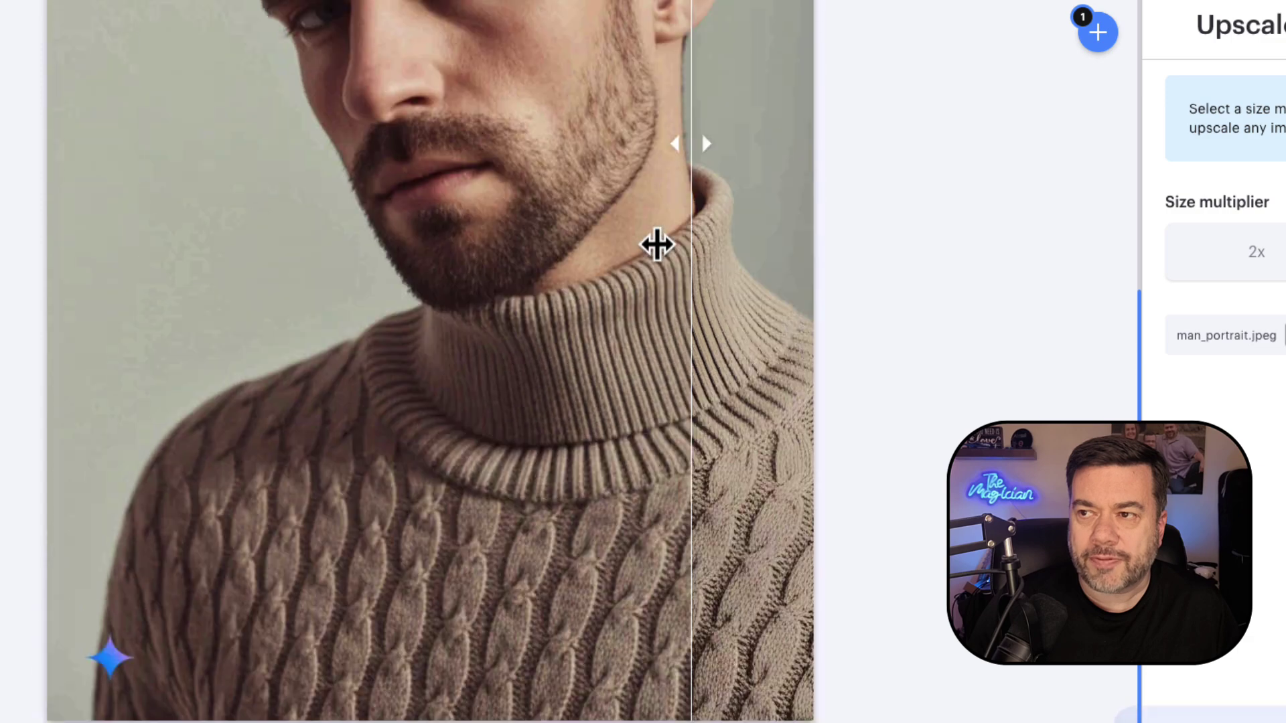
{"action": "scroll", "coordinate": [653, 242], "scroll_direction": "up", "scroll_amount": 3}
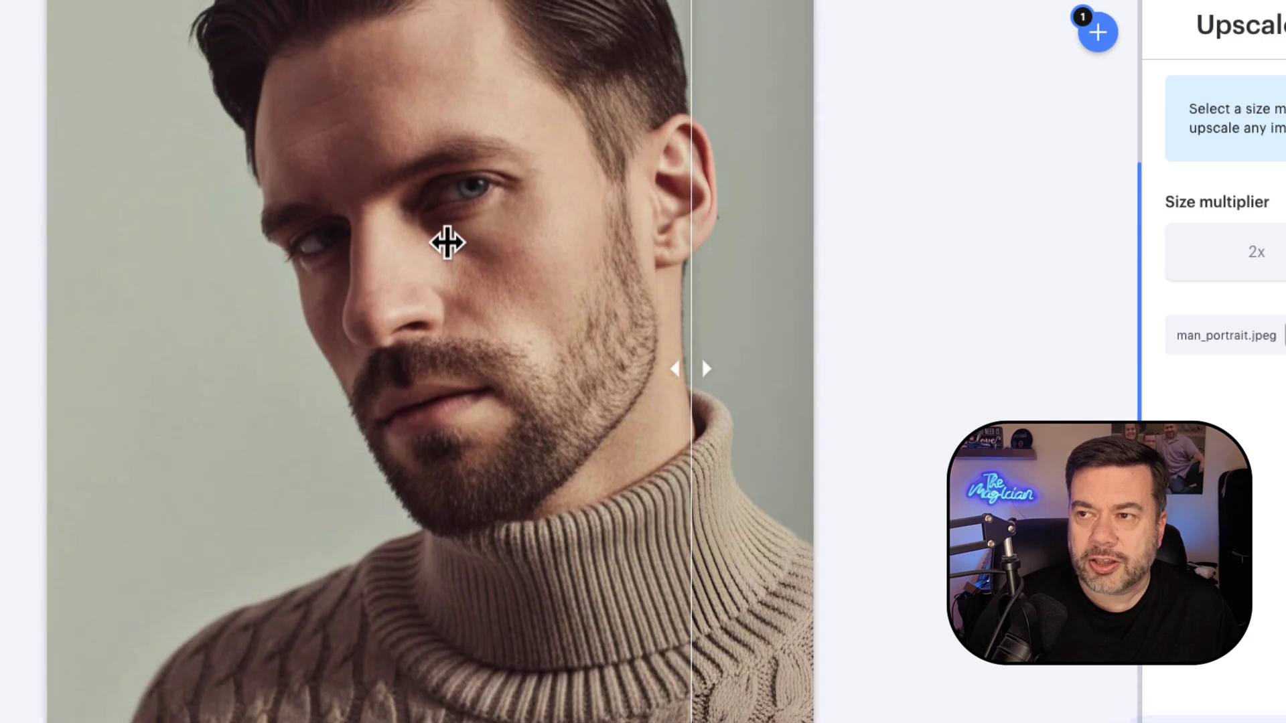
{"action": "left_click_drag", "start_coordinate": [695, 370], "coordinate": [253, 376]}
{"action": "scroll", "coordinate": [499, 453], "scroll_direction": "up", "scroll_amount": 4}
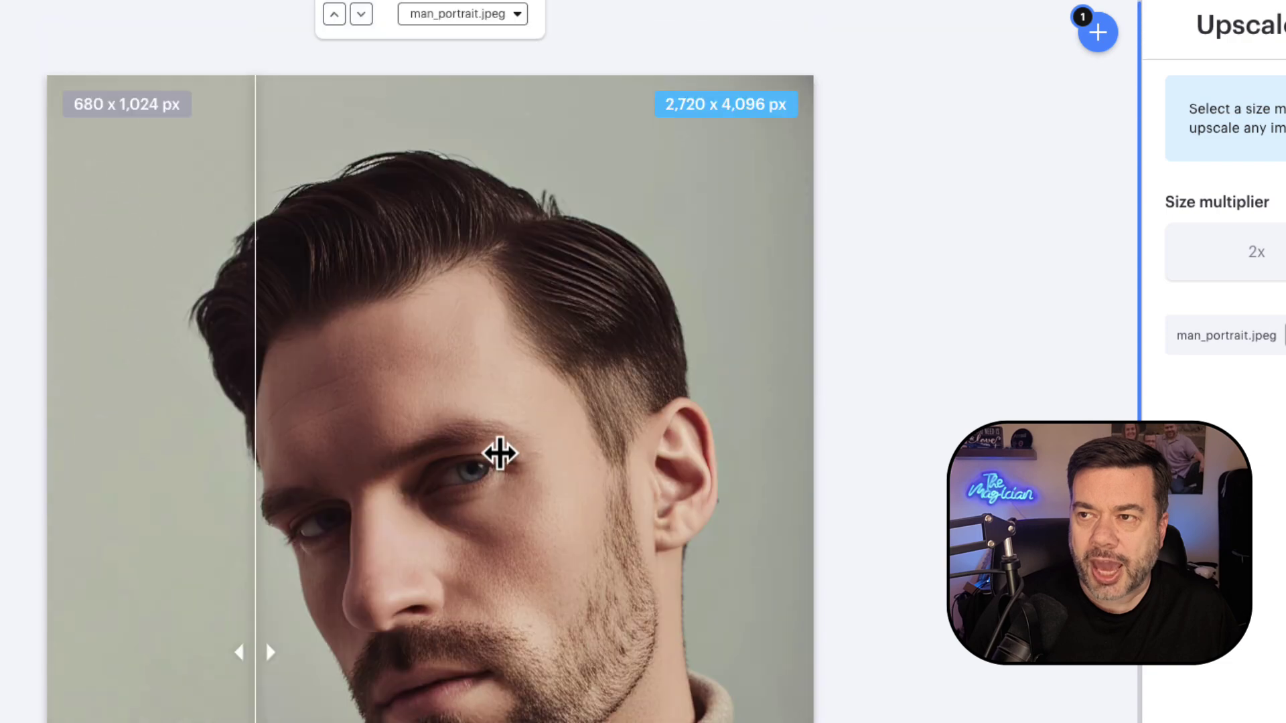
{"action": "left_click_drag", "start_coordinate": [252, 655], "coordinate": [191, 647]}
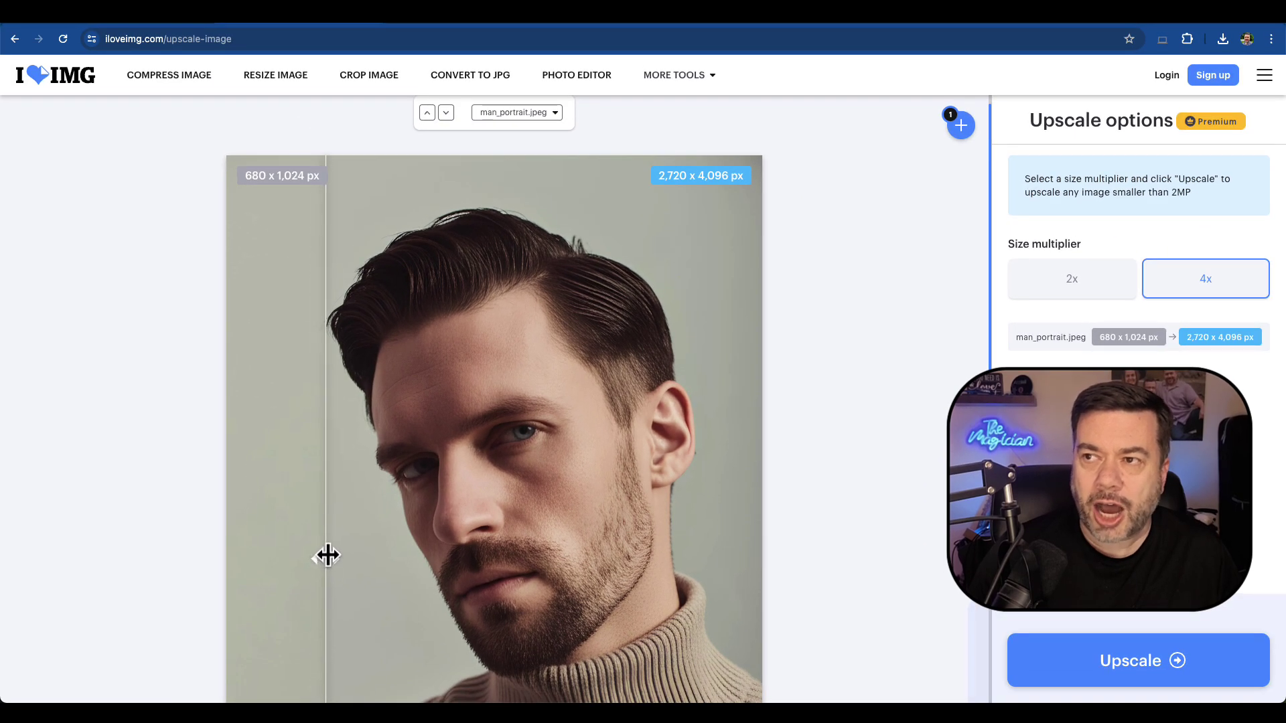
Upscale the portrait with the chosen multiplier and save the result in Downloads as man_portrait (1)
{"action": "left_click", "coordinate": [1140, 663]}
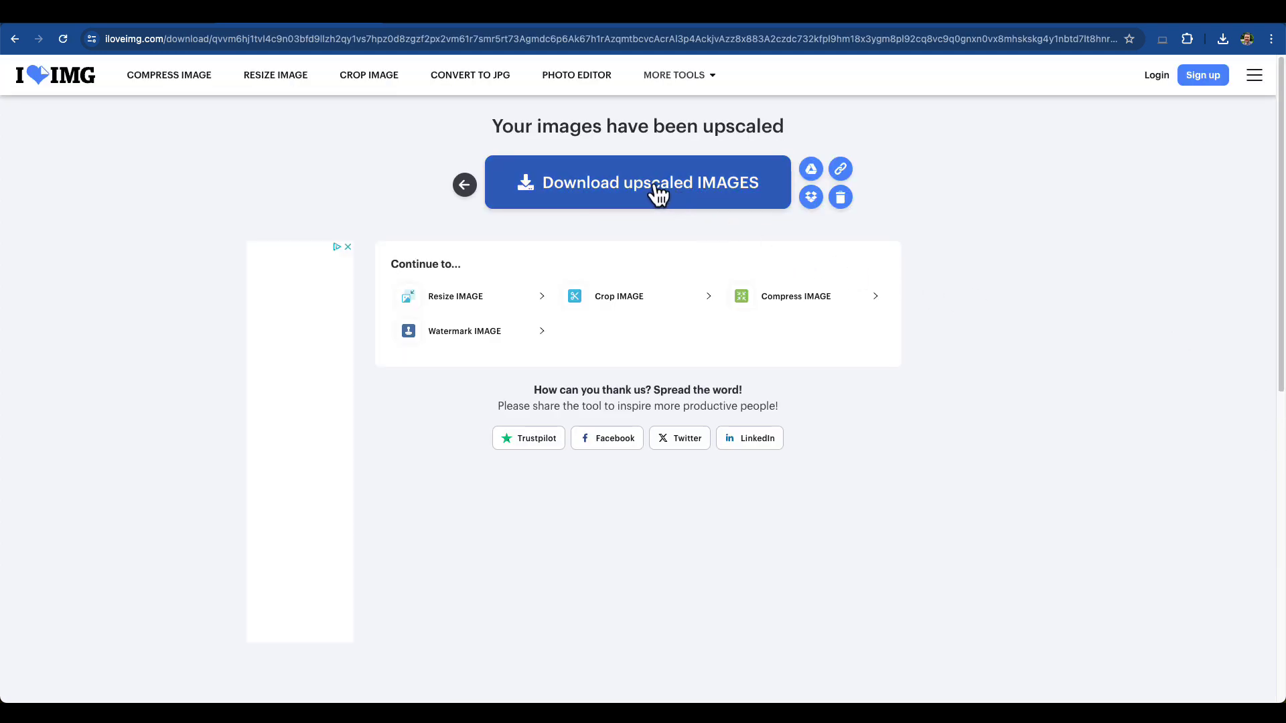
{"action": "left_click", "coordinate": [659, 198]}
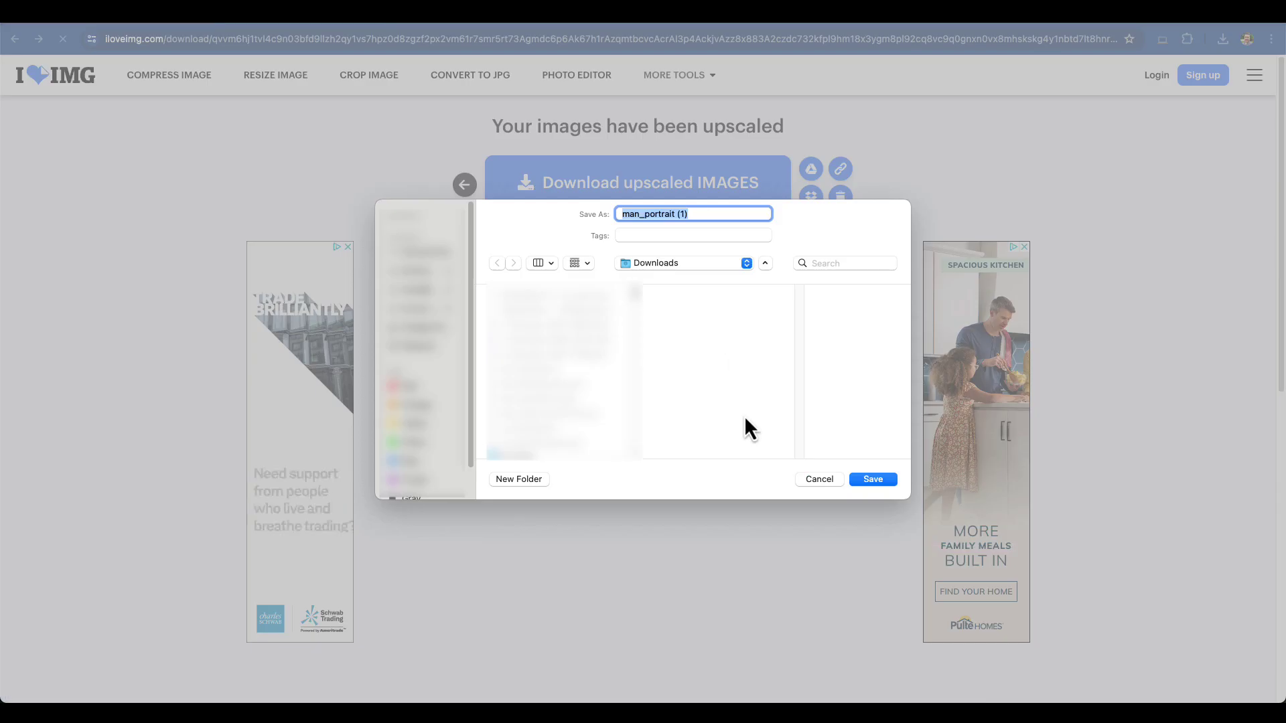
{"action": "left_click", "coordinate": [872, 478]}
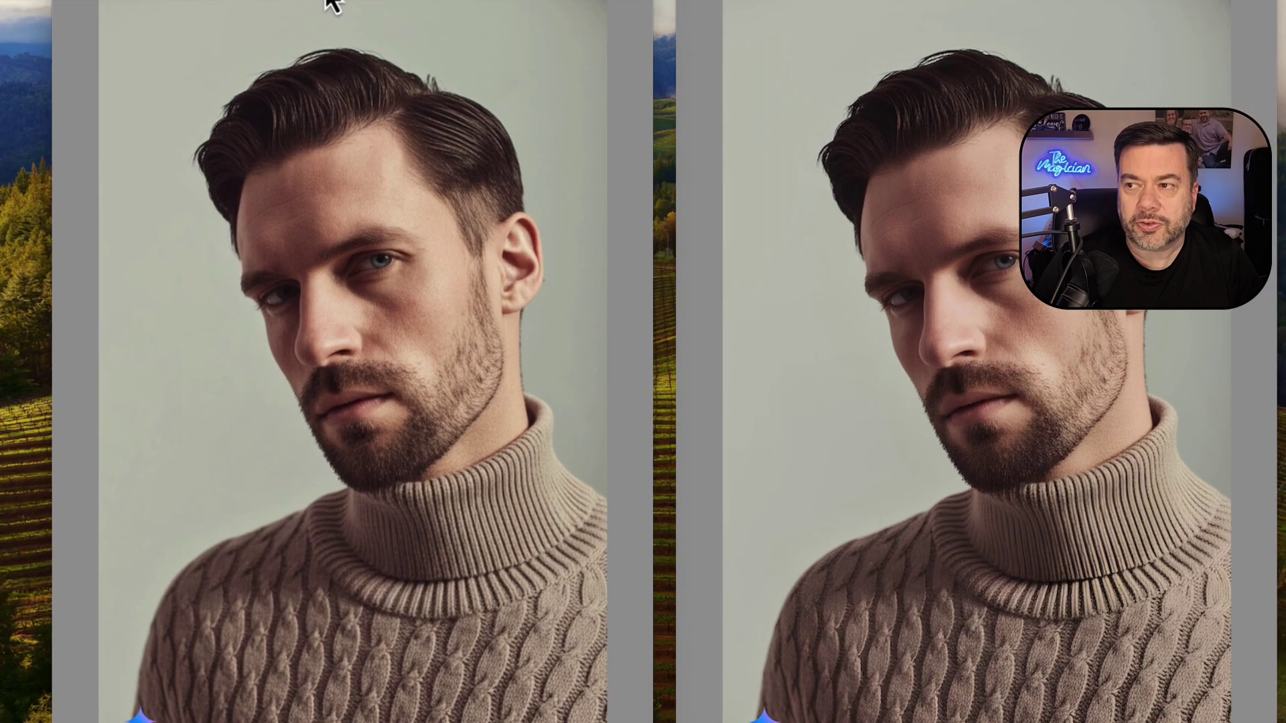
Switch to Preview with both portraits side by side and zoom the original man_portrait.jpeg in on the nose and beard
{"action": "left_click", "coordinate": [249, 15]}
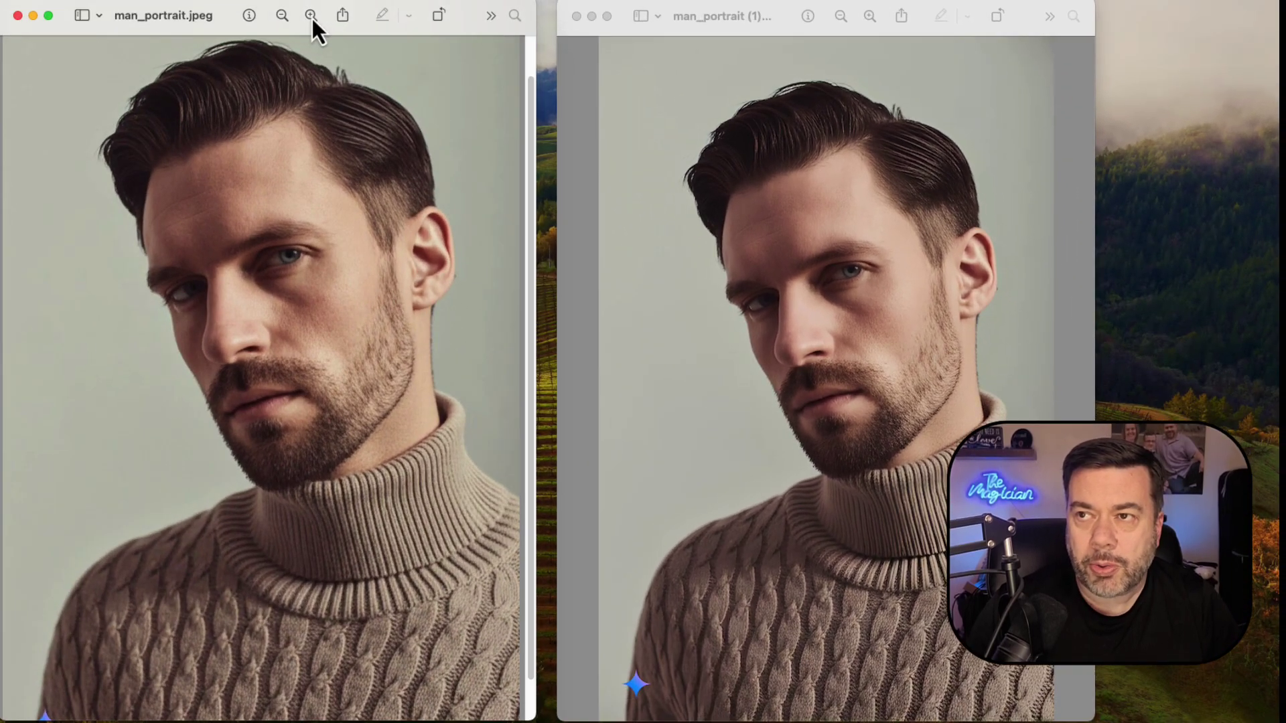
{"action": "left_click", "coordinate": [247, 1]}
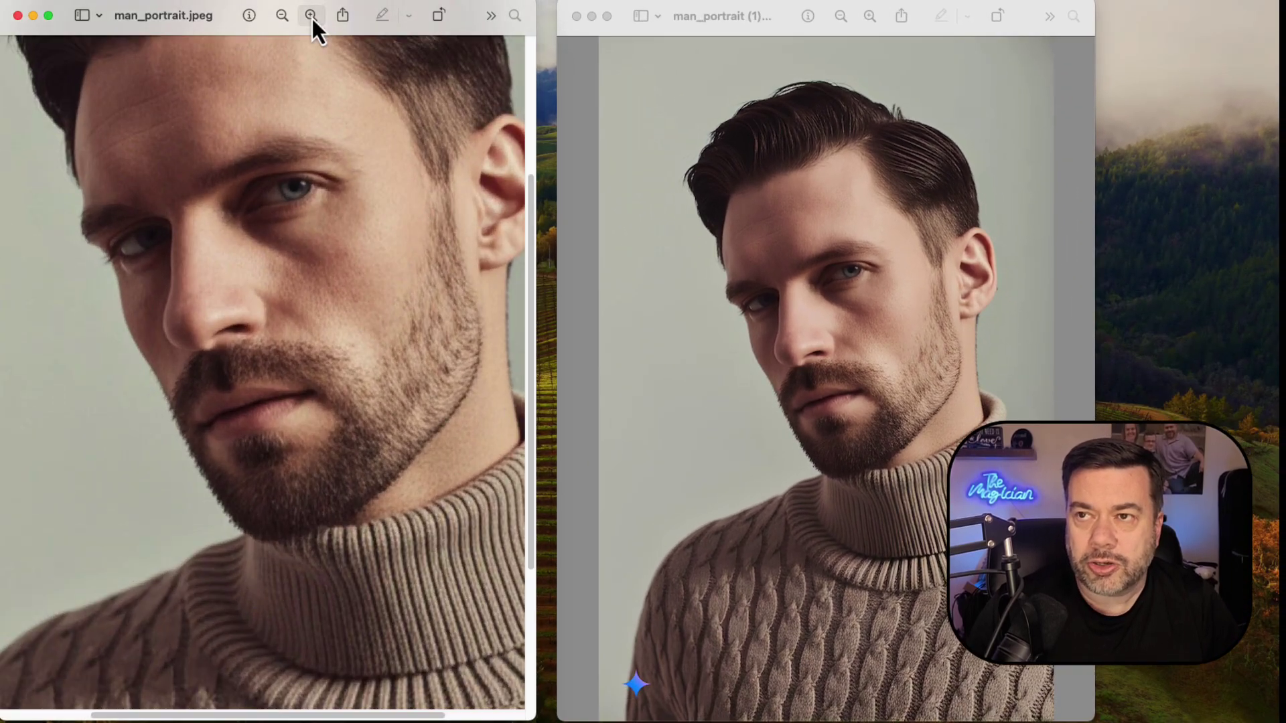
{"action": "left_click", "coordinate": [247, 0]}
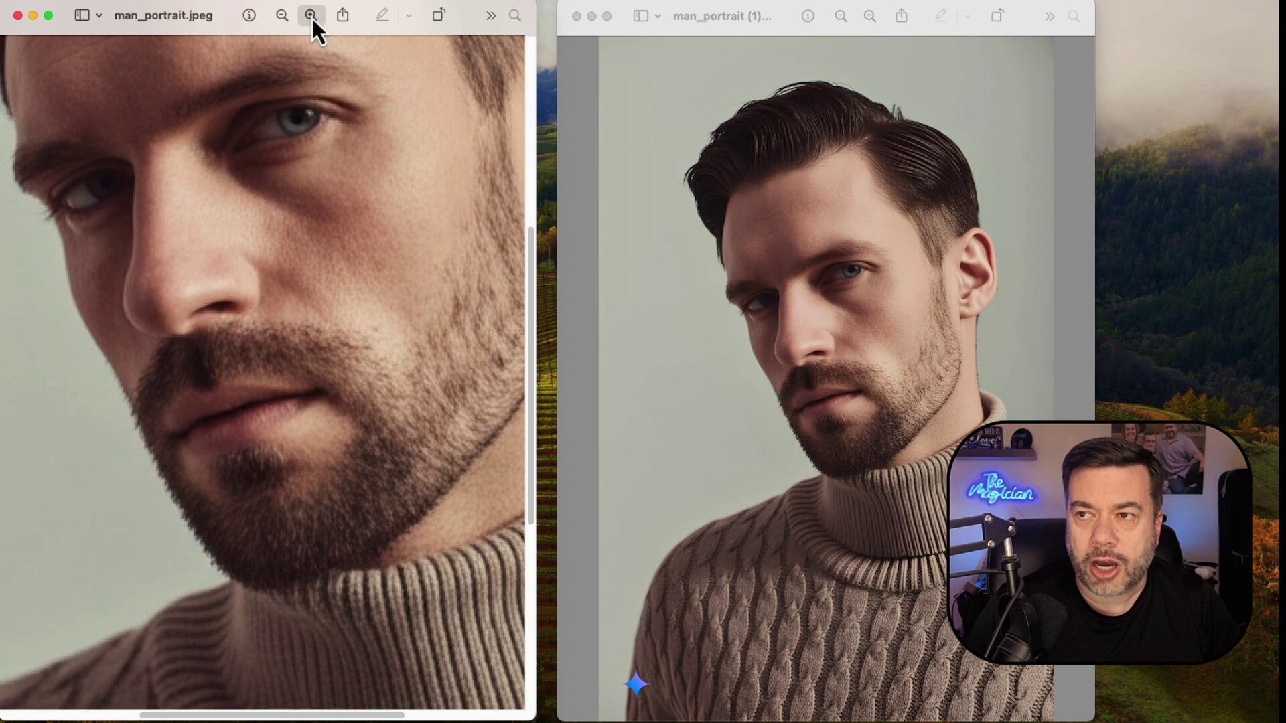
{"action": "left_click", "coordinate": [312, 16]}
{"action": "scroll", "coordinate": [338, 350], "scroll_direction": "up", "scroll_amount": 3}
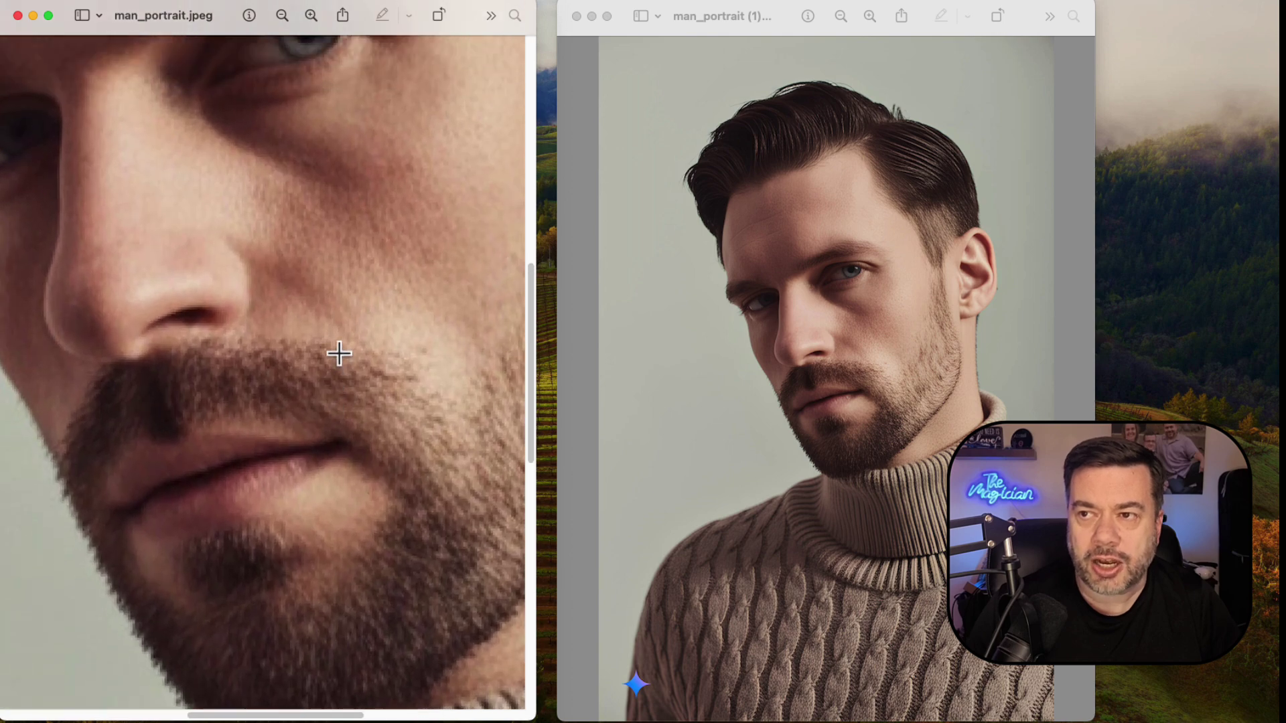
Zoom the upscaled man_portrait (1) in on the nose, mouth and beard to match the original's close-up
{"action": "left_click", "coordinate": [840, 17]}
{"action": "left_click", "coordinate": [839, 18]}
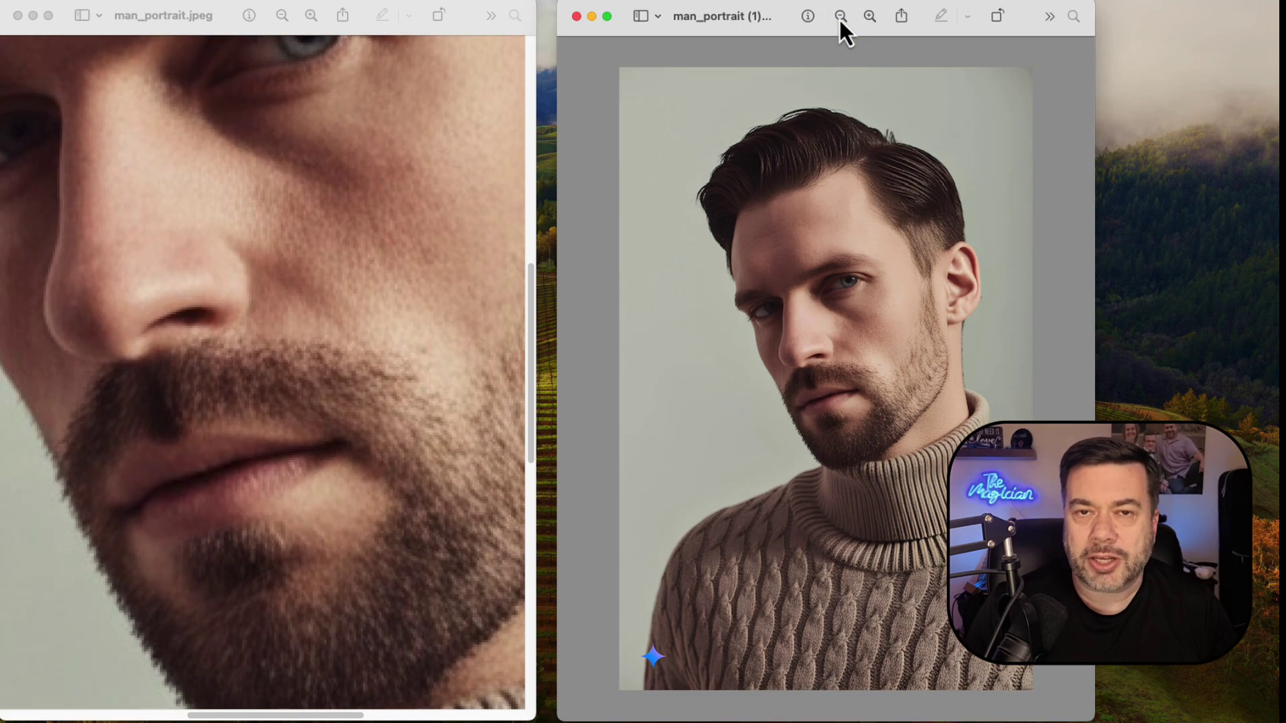
{"action": "left_click", "coordinate": [869, 17]}
{"action": "left_click", "coordinate": [869, 16]}
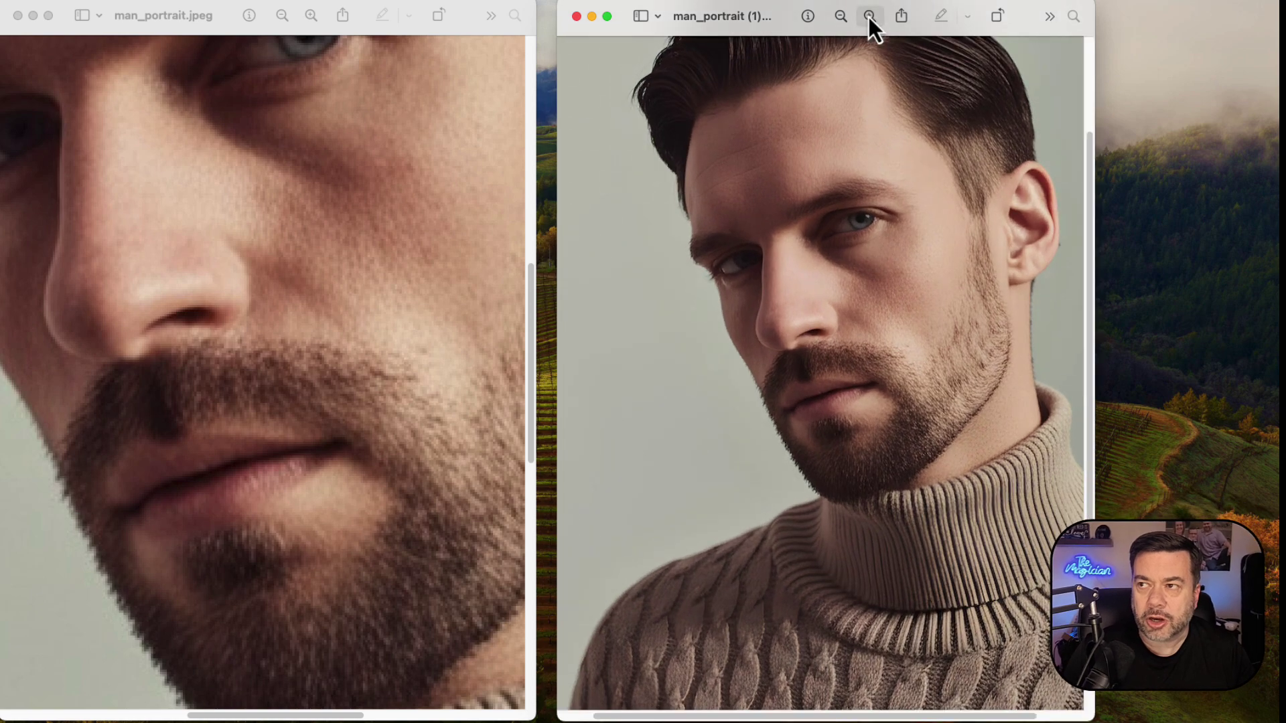
{"action": "left_click", "coordinate": [868, 16]}
{"action": "left_click", "coordinate": [868, 16]}
{"action": "left_click", "coordinate": [869, 16]}
{"action": "left_click", "coordinate": [869, 16]}
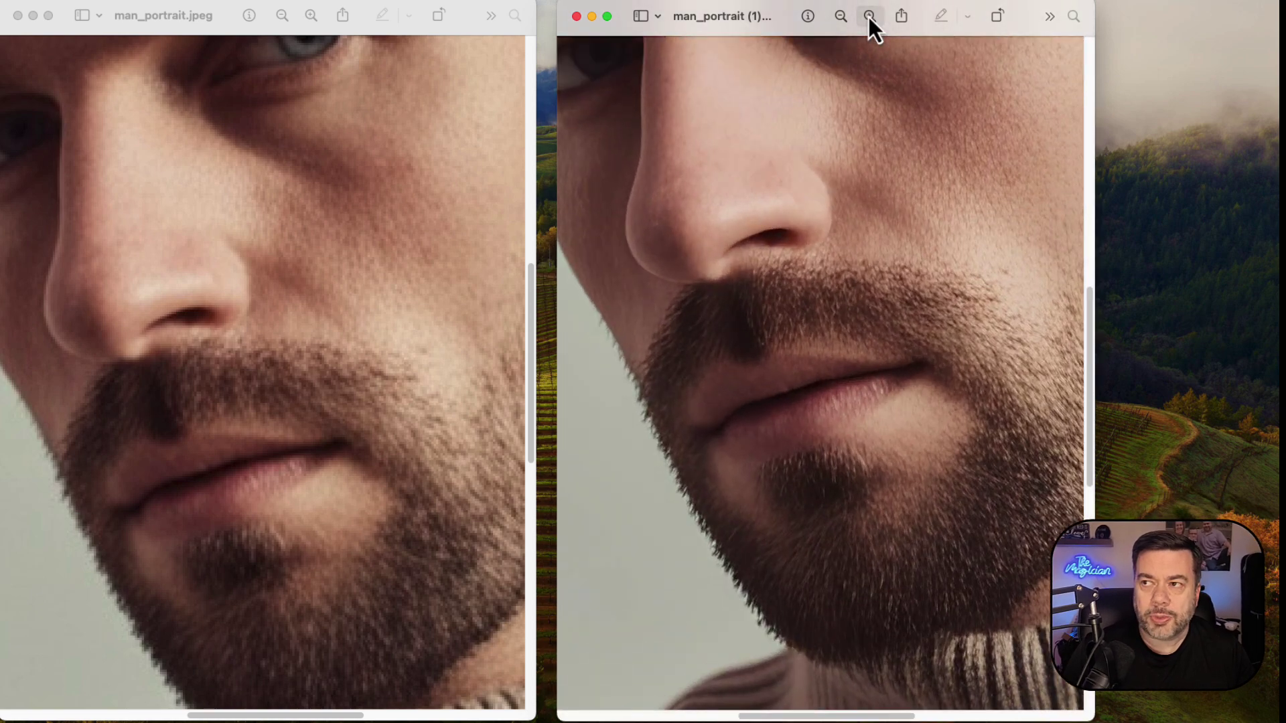
{"action": "left_click", "coordinate": [868, 17]}
{"action": "scroll", "coordinate": [853, 335], "scroll_direction": "up", "scroll_amount": 5}
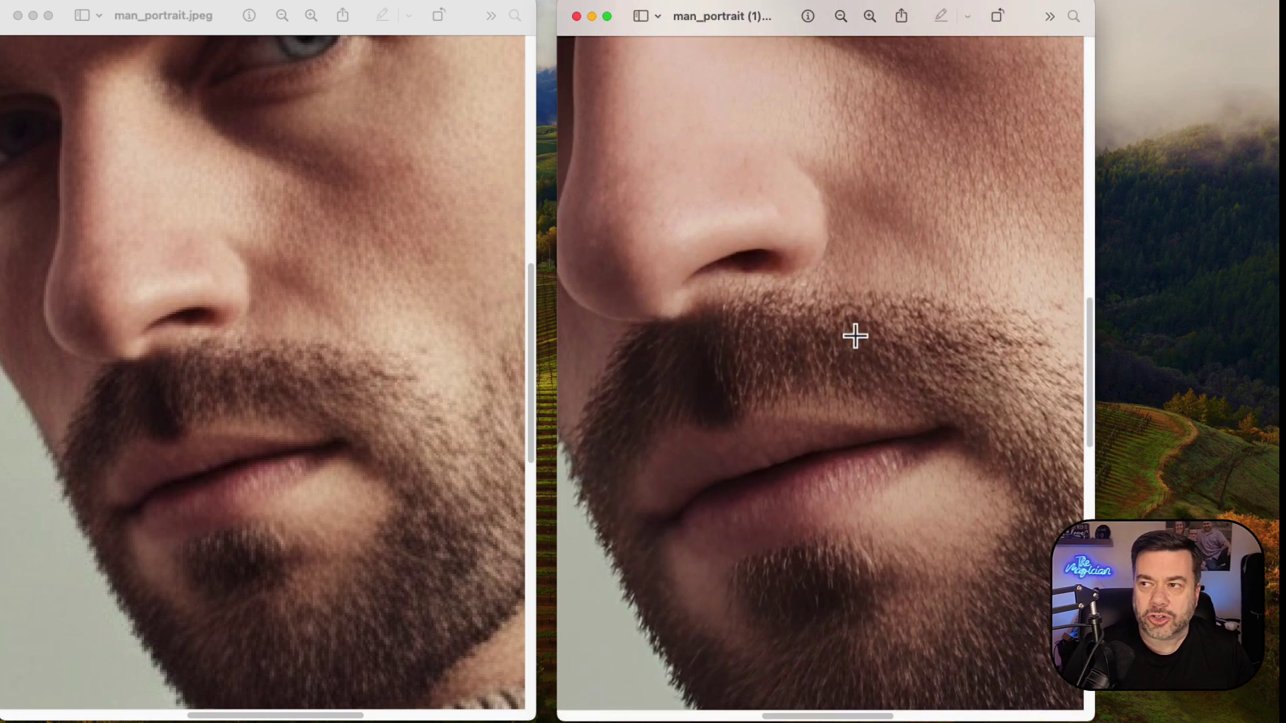
Compare the beard and lip detail in the upscaled portrait with the same area of the original
{"action": "scroll", "coordinate": [855, 336], "scroll_direction": "down", "scroll_amount": 7}
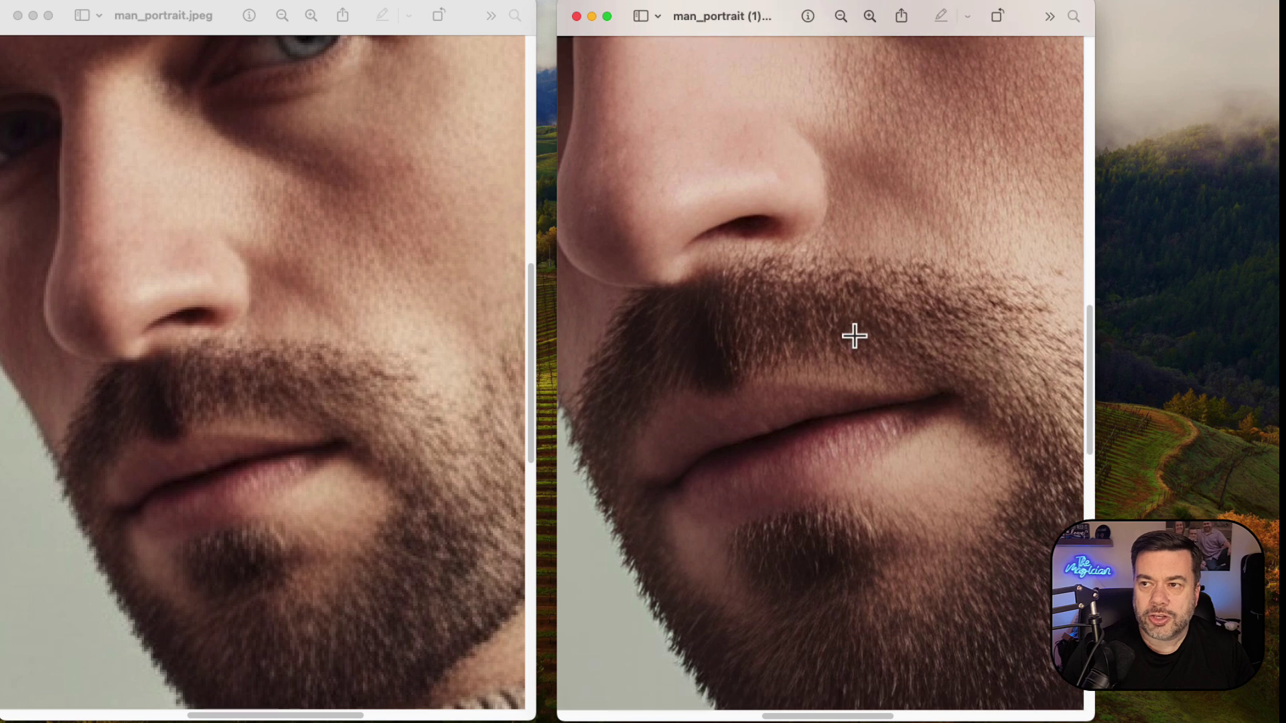
{"action": "scroll", "coordinate": [846, 337], "scroll_direction": "down", "scroll_amount": 3}
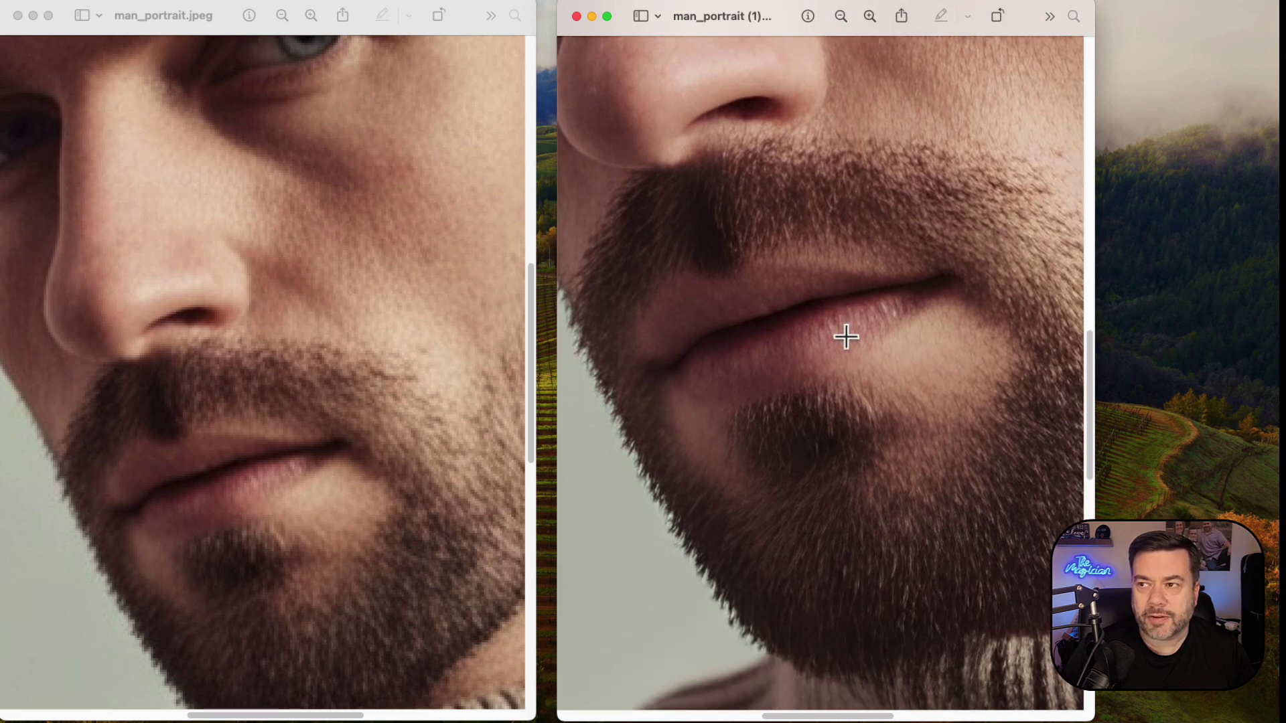
{"action": "scroll", "coordinate": [271, 489], "scroll_direction": "down", "scroll_amount": 2}
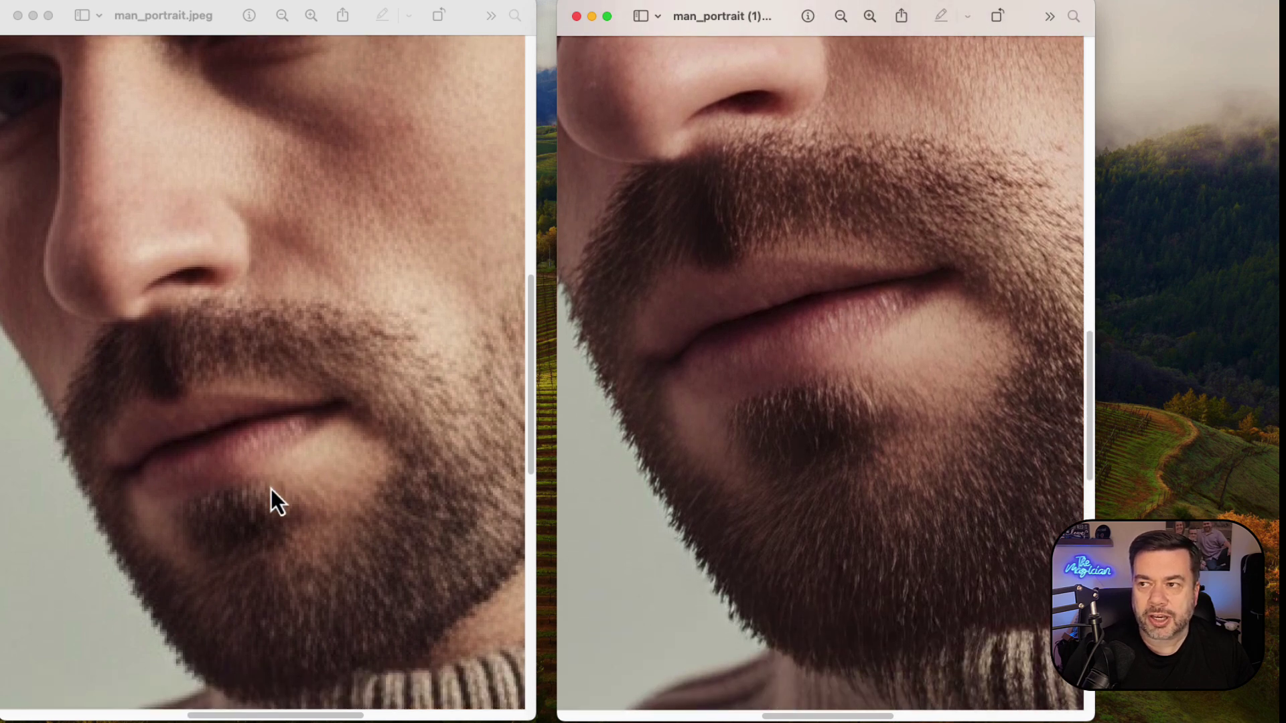
{"action": "scroll", "coordinate": [283, 475], "scroll_direction": "down", "scroll_amount": 1}
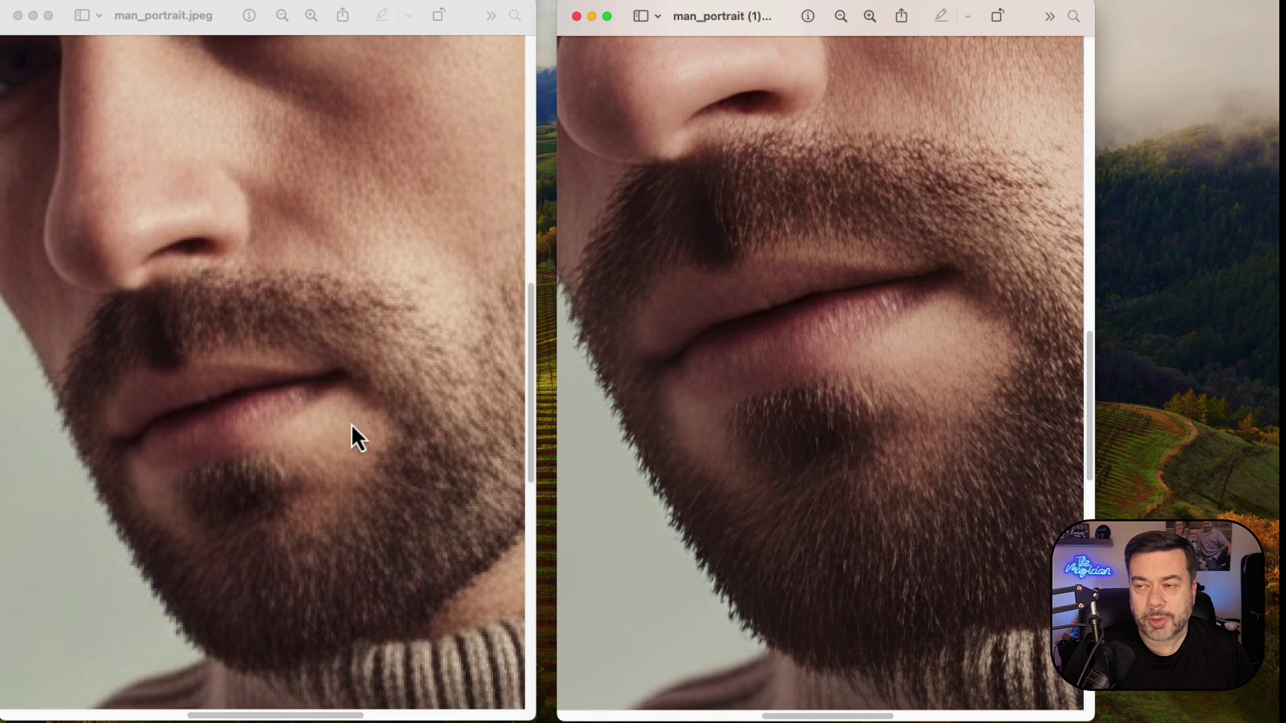
Compare the turtleneck collar and cable-knit texture of the sweater in the original and upscaled portraits
{"action": "left_click", "coordinate": [533, 359]}
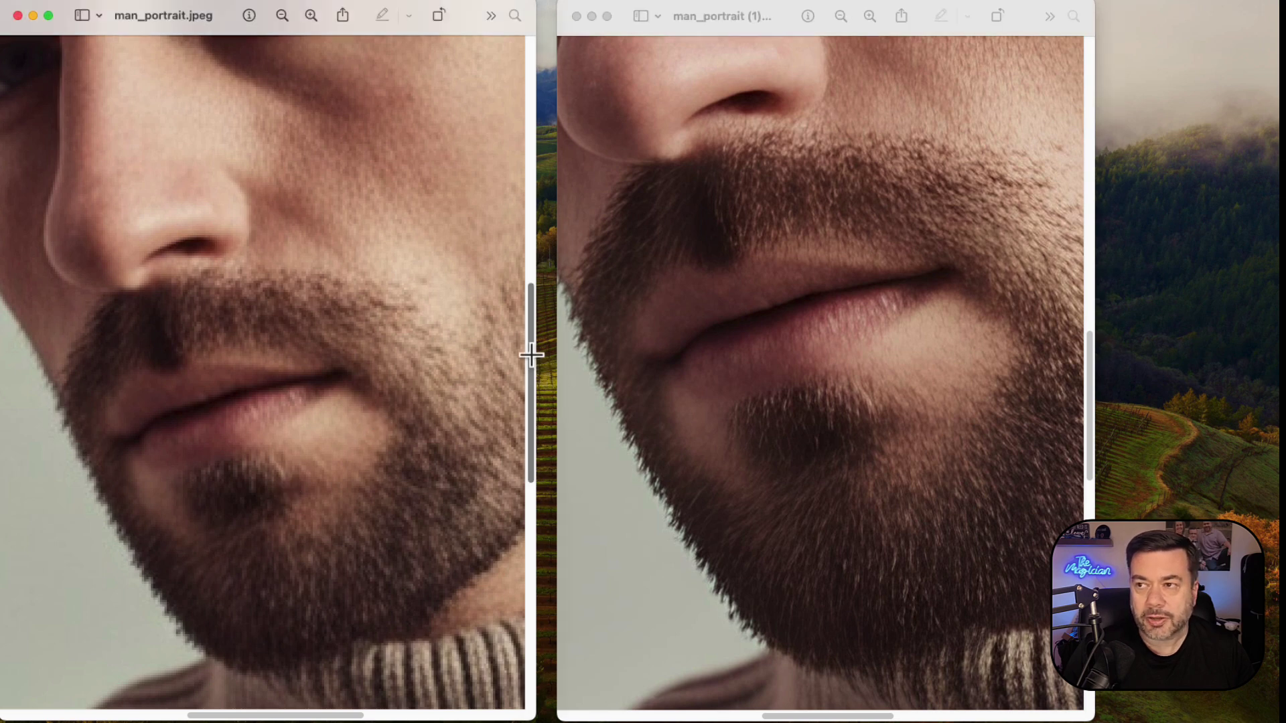
{"action": "scroll", "coordinate": [529, 364], "scroll_direction": "down", "scroll_amount": 1}
{"action": "left_click_drag", "start_coordinate": [529, 364], "coordinate": [526, 556]}
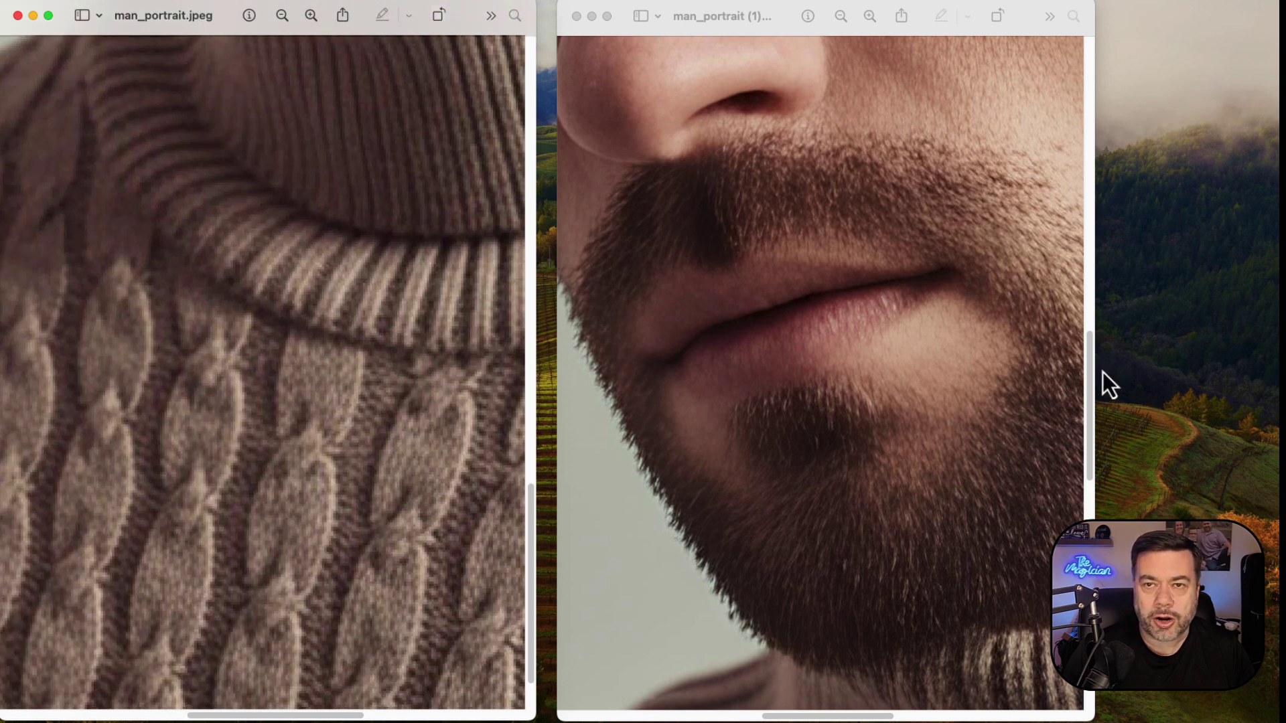
{"action": "left_click_drag", "start_coordinate": [1090, 365], "coordinate": [1072, 520]}
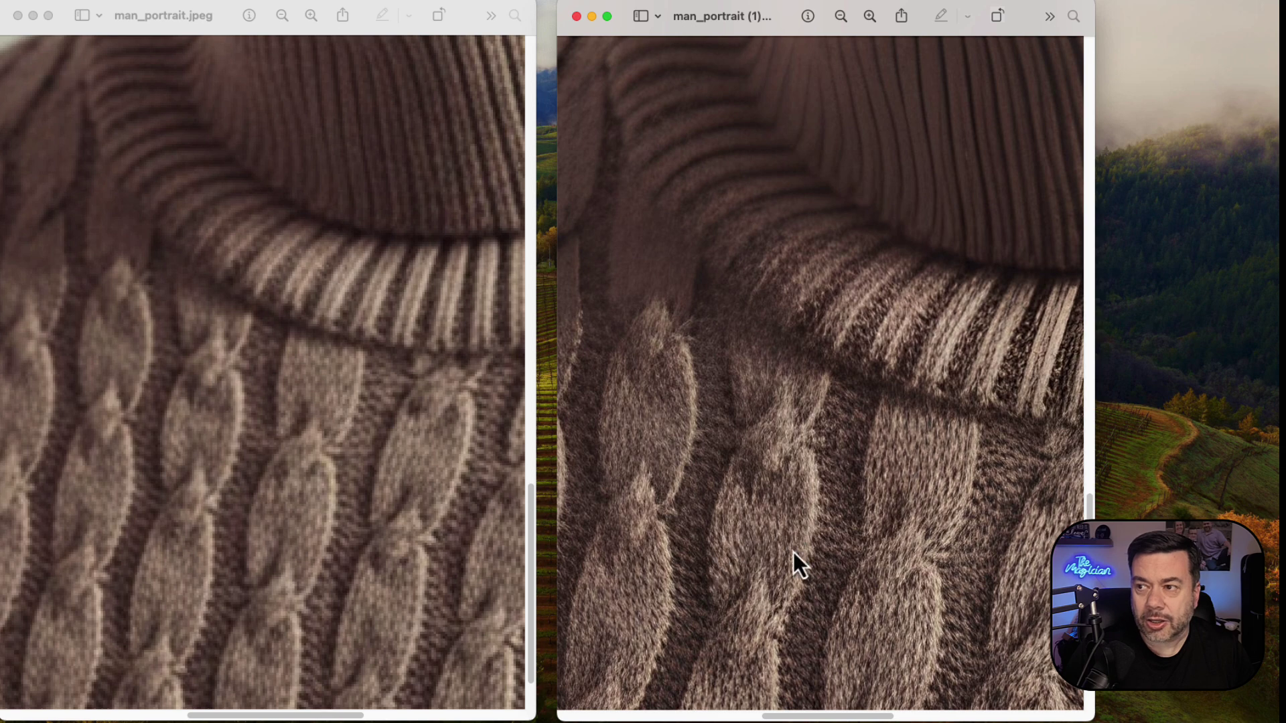
Compare the eye, skin and hairline detail between the original and upscaled portraits
{"action": "left_click", "coordinate": [531, 578]}
{"action": "left_click_drag", "start_coordinate": [531, 578], "coordinate": [533, 266]}
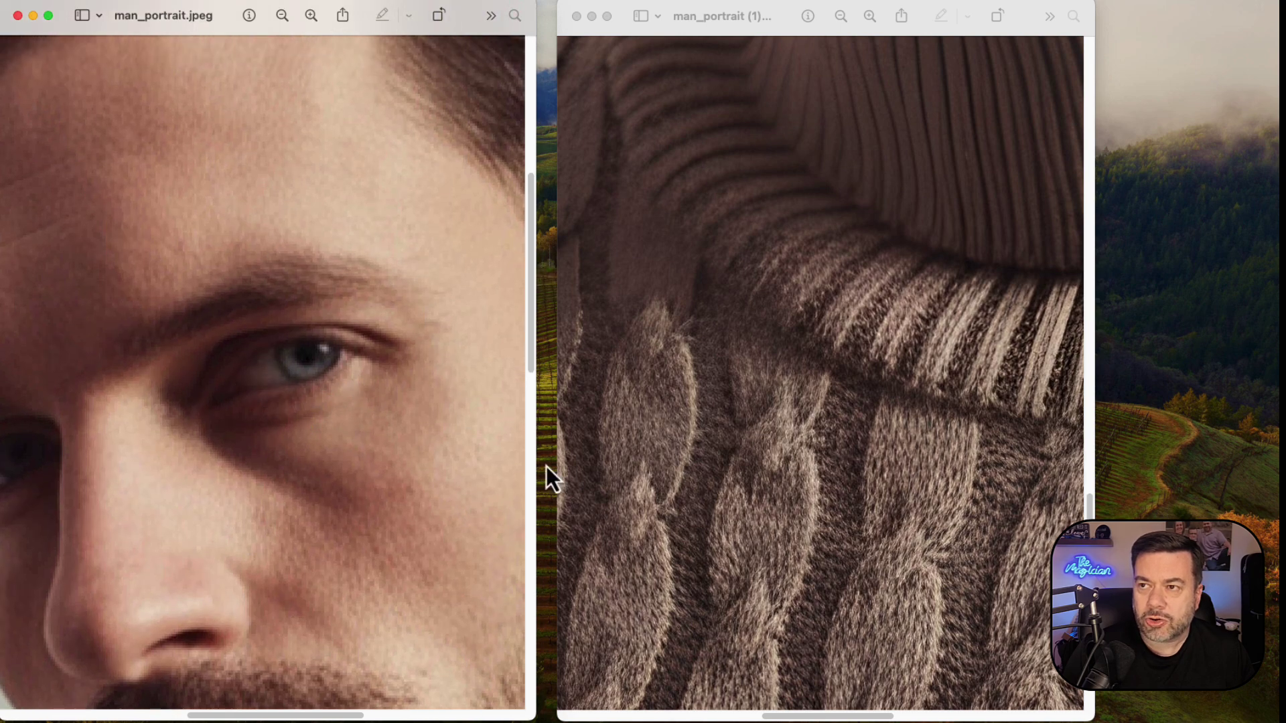
{"action": "left_click_drag", "start_coordinate": [1089, 589], "coordinate": [1070, 296]}
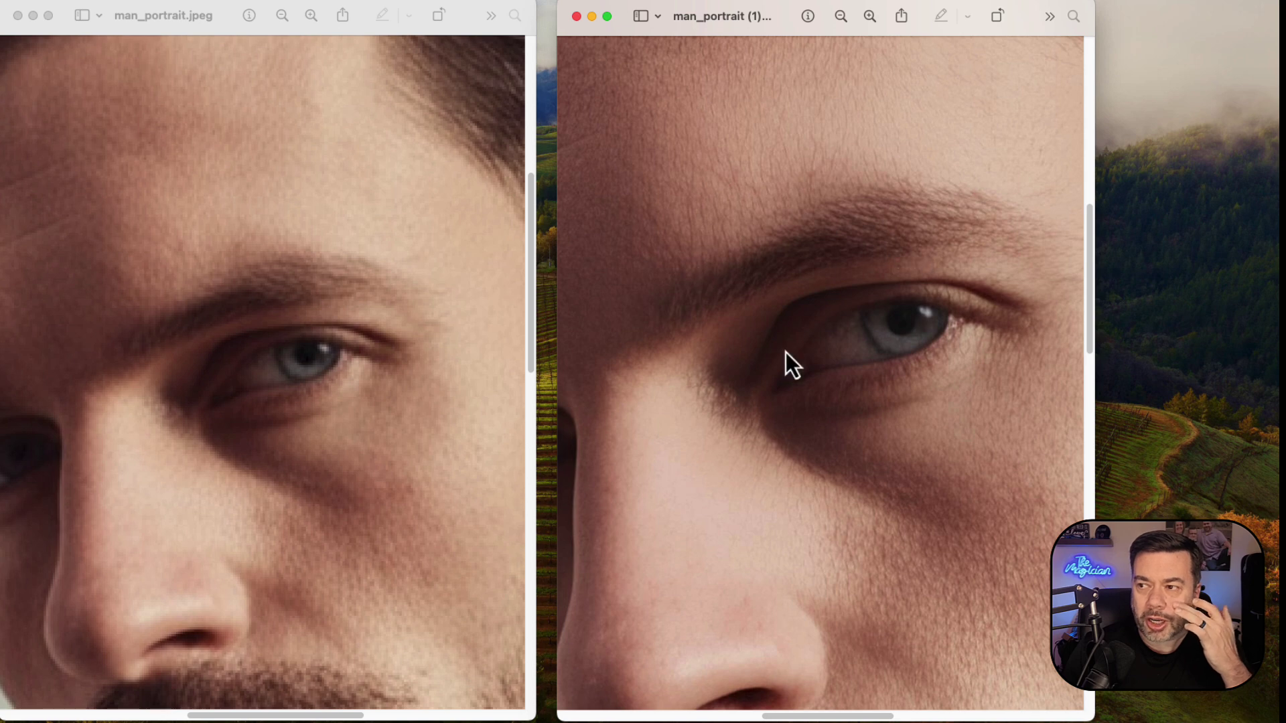
{"action": "left_click_drag", "start_coordinate": [529, 364], "coordinate": [542, 255]}
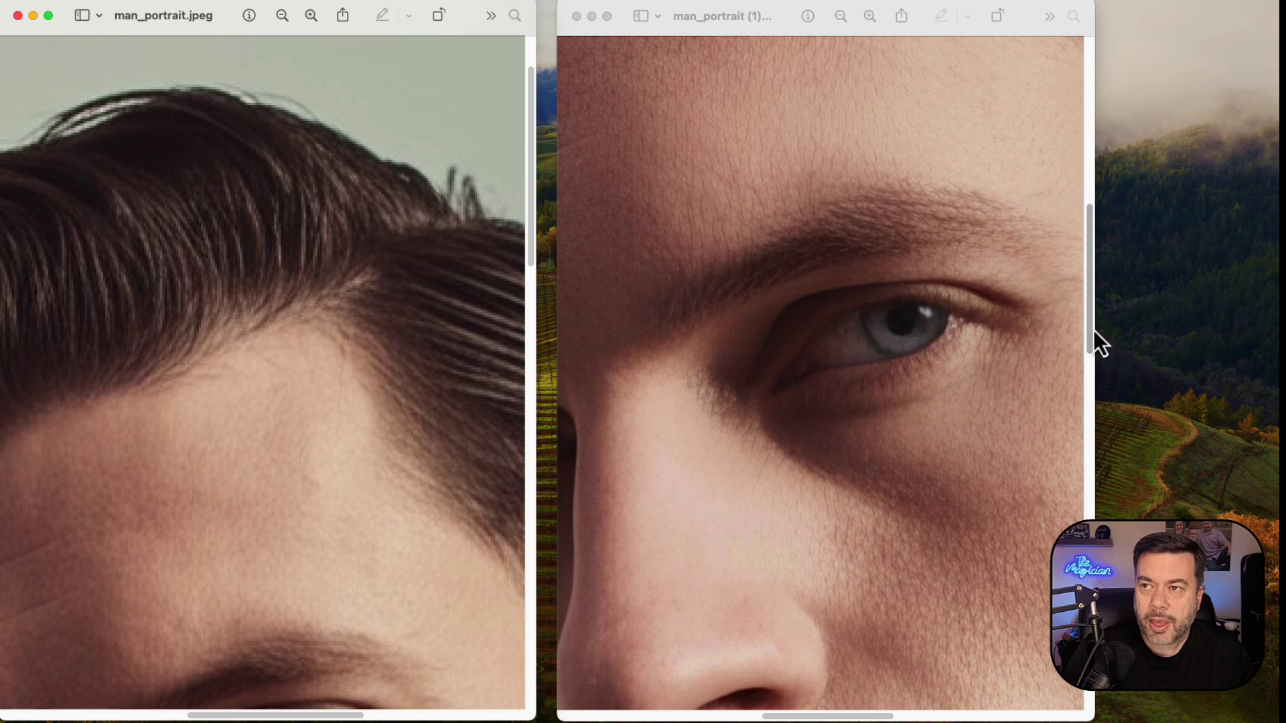
{"action": "left_click_drag", "start_coordinate": [1091, 335], "coordinate": [1079, 200]}
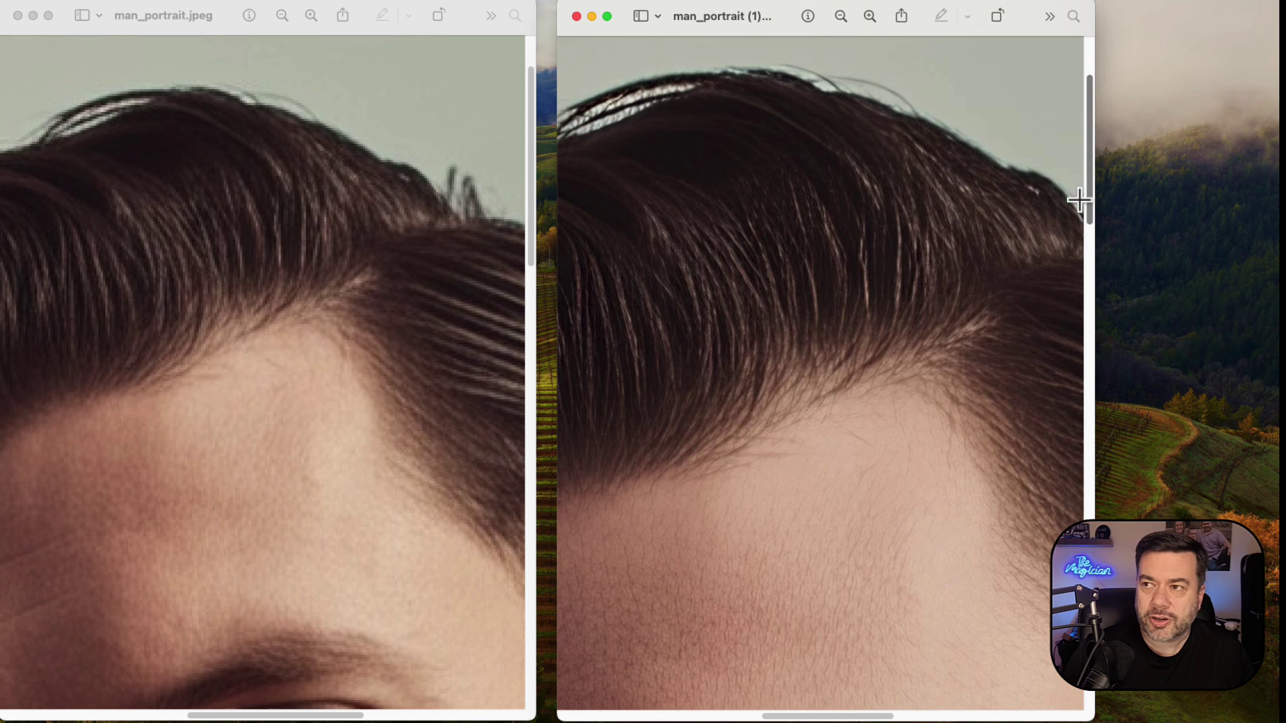